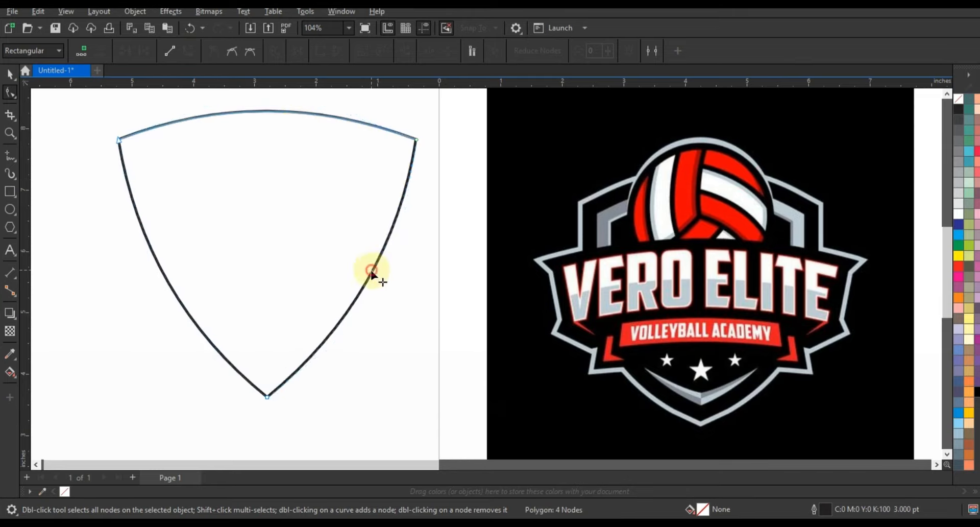
Step: Bow the shield's edges further outward and narrow it to about 4.5 in wide, placed slightly lower beside the reference logo
left_click_drag(376, 271, 394, 288)
left_click(9, 74)
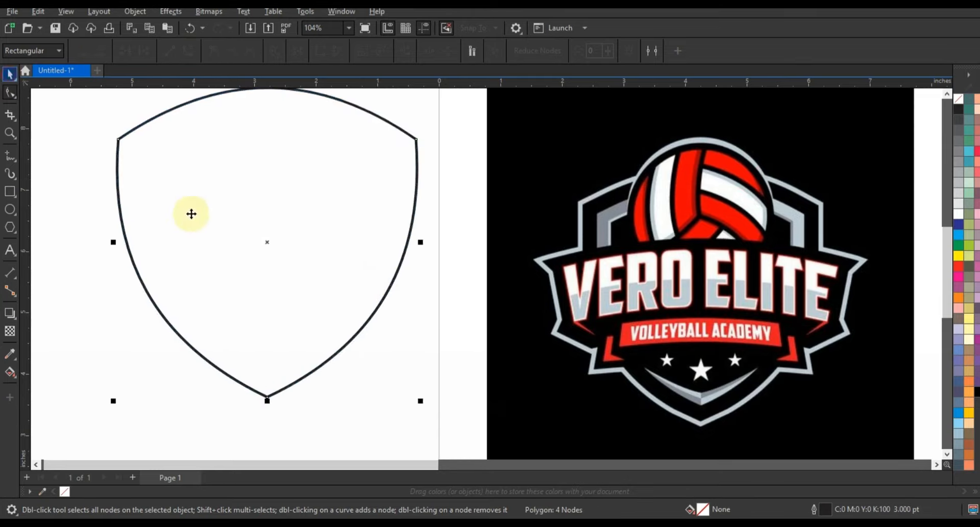
left_click_drag(190, 212, 190, 244)
left_click_drag(421, 273, 410, 274, "shift")
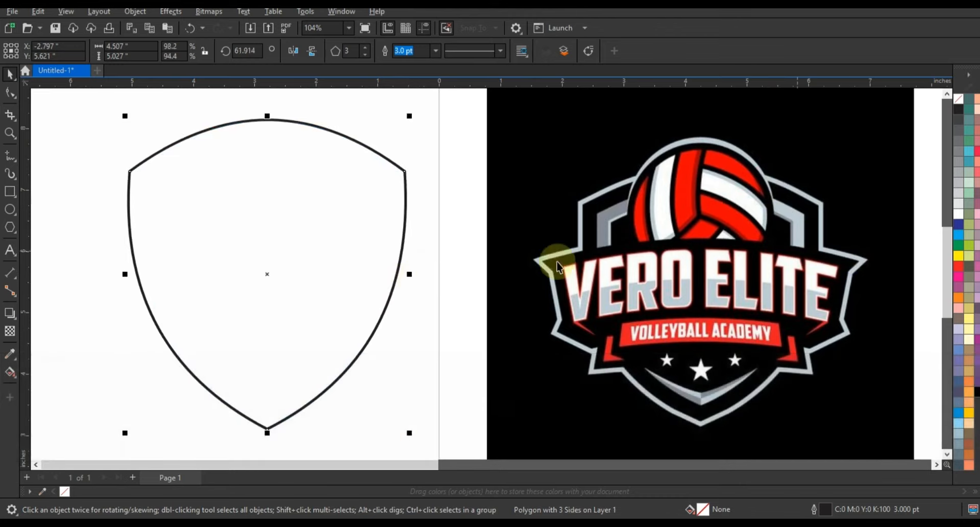
Step: Add an inside contour of about 0.288 in to the shield and break it apart into a separate curve
left_click(16, 321)
left_click(38, 326)
left_click_drag(267, 121, 267, 138)
left_click(10, 75)
left_click(136, 11)
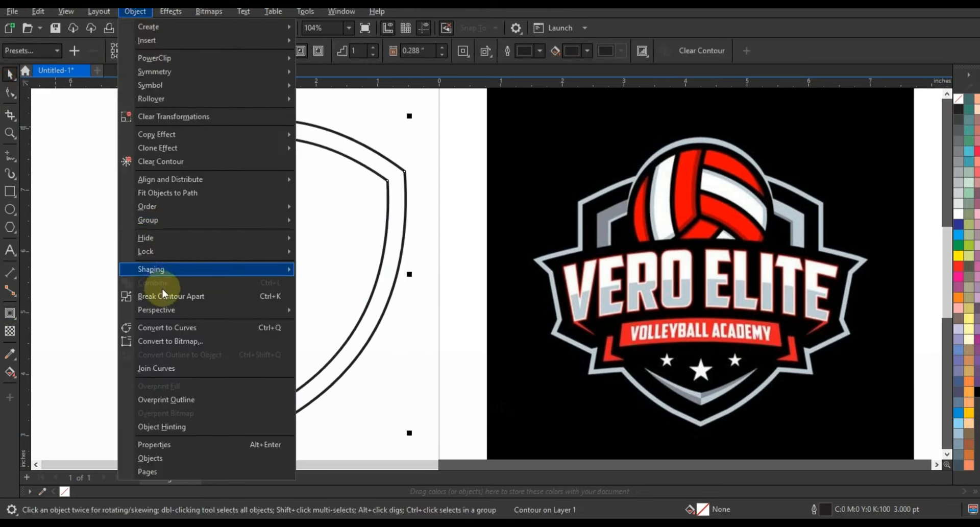
left_click(92, 167)
Step: Add another inside contour to the inner shield curve and break it apart, giving three nested shields
left_click(174, 164)
left_click(12, 312)
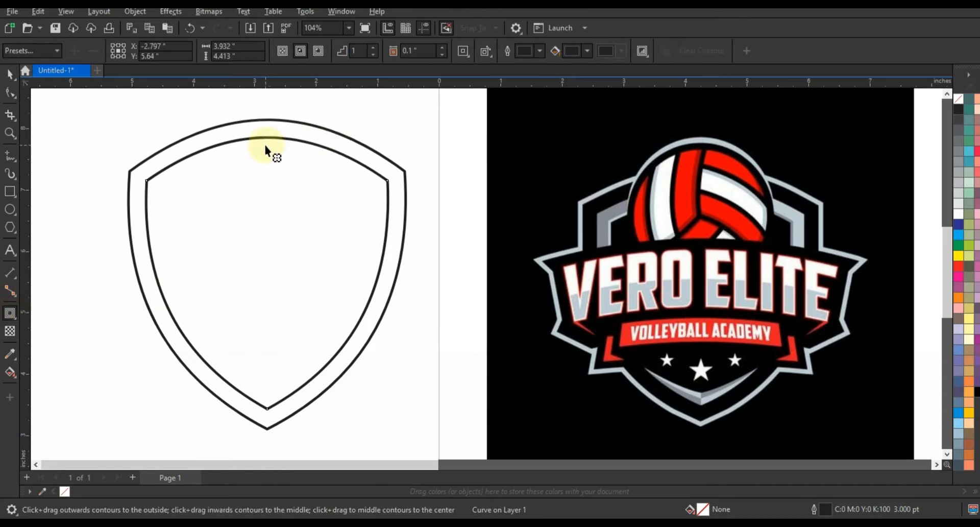
left_click_drag(266, 136, 267, 158)
left_click(10, 74)
left_click(135, 12)
left_click(153, 291)
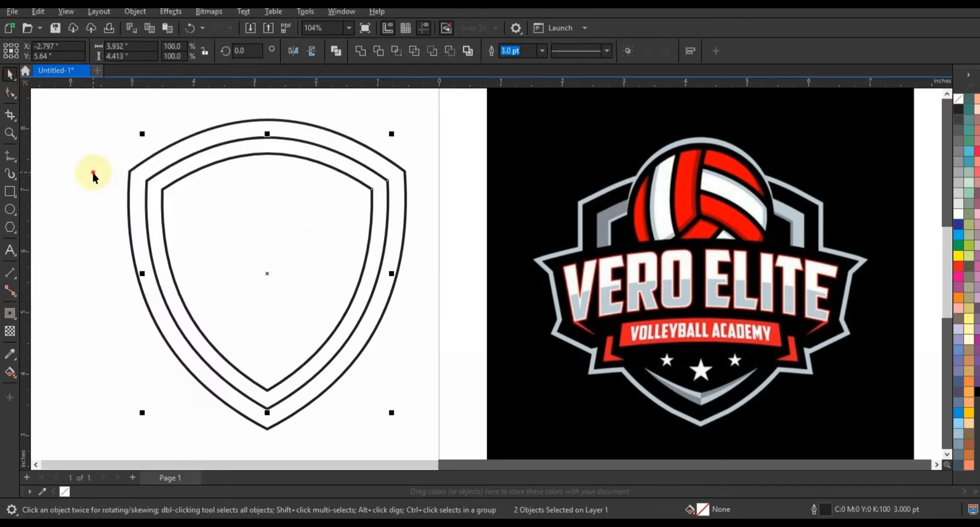
left_click(93, 176)
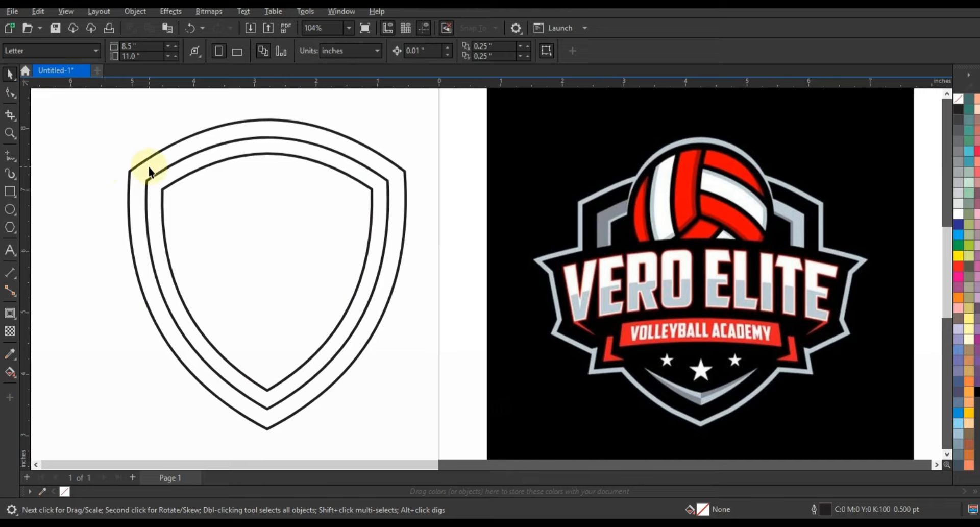
Step: Add the artistic text "VERO ELITE" beside the shield
left_click(9, 249)
left_click(70, 280)
key("Caps_Lock")
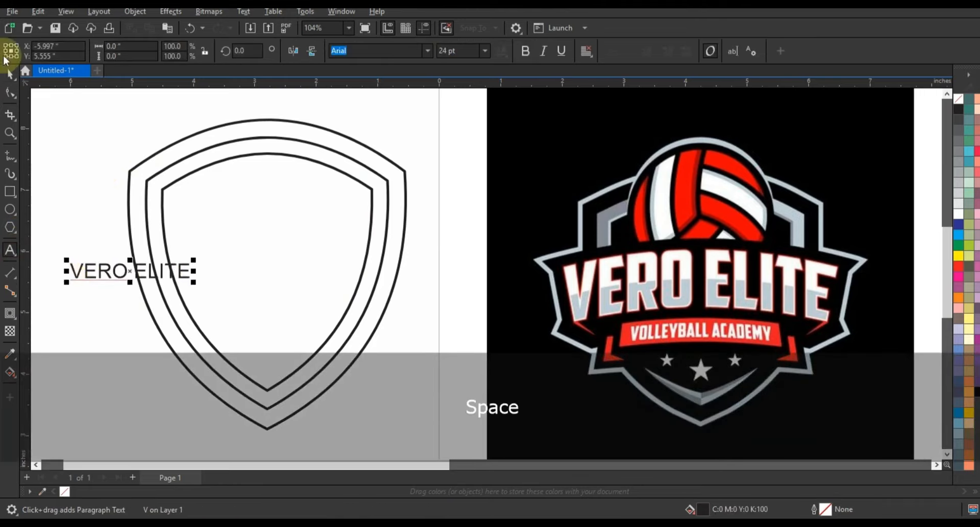
left_click(10, 73)
Step: Set the VERO ELITE text in the American Captain font and scale it to about 97 pt
left_click(427, 50)
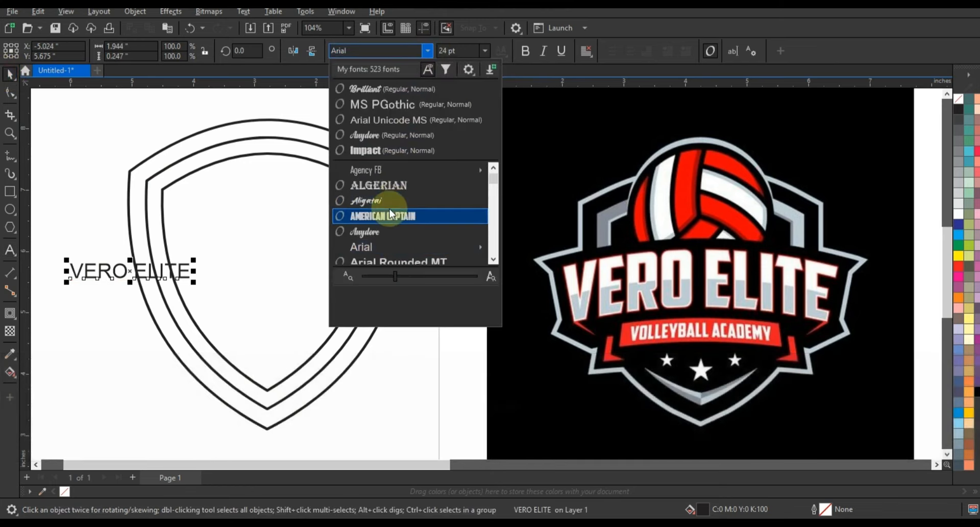
left_click(390, 215)
left_click_drag(144, 283, 356, 345)
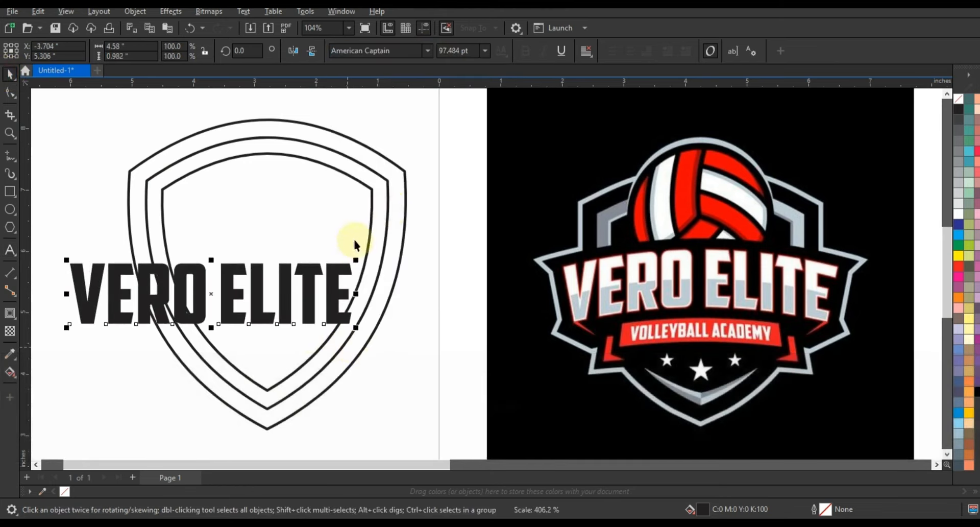
Step: Enlarge the VERO ELITE text to about 5.2 in wide and centre it horizontally on the shield
left_click(367, 241, "shift")
key("c")
left_click(103, 196)
left_click(311, 275)
left_click_drag(412, 259, 405, 237)
left_click(337, 217, "shift")
key("c")
left_click(404, 344)
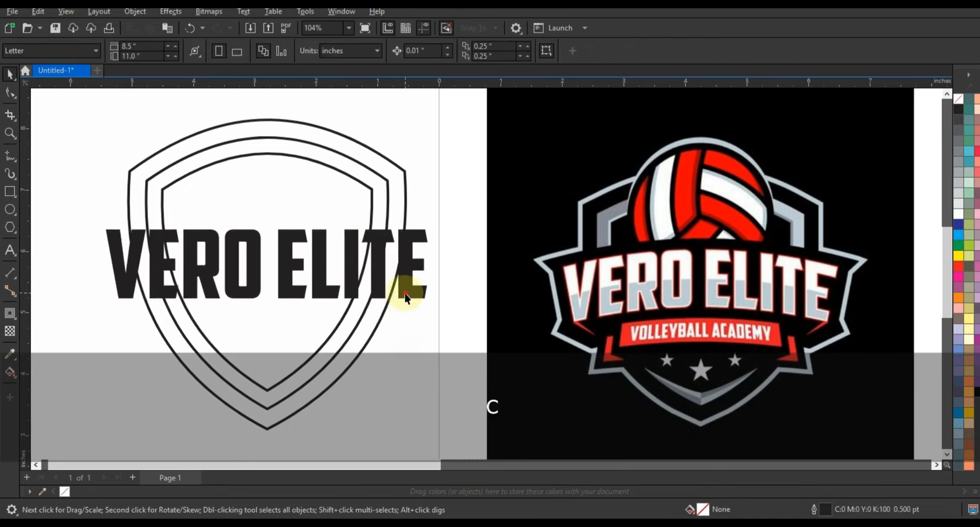
Step: Convert the VERO ELITE text to curves and apply an envelope that keeps only its corner nodes
left_click(406, 289)
key("ctrl+q")
left_click(10, 313)
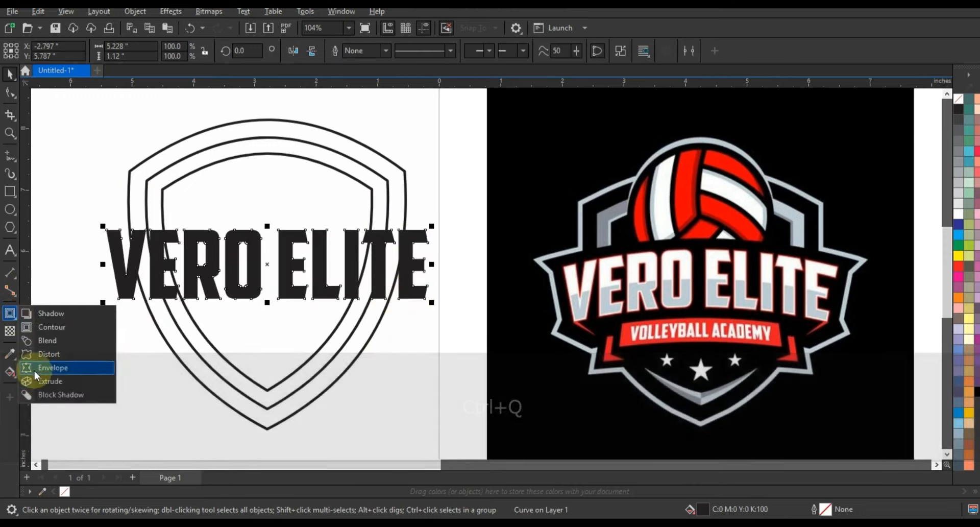
left_click(28, 368)
key("Delete")
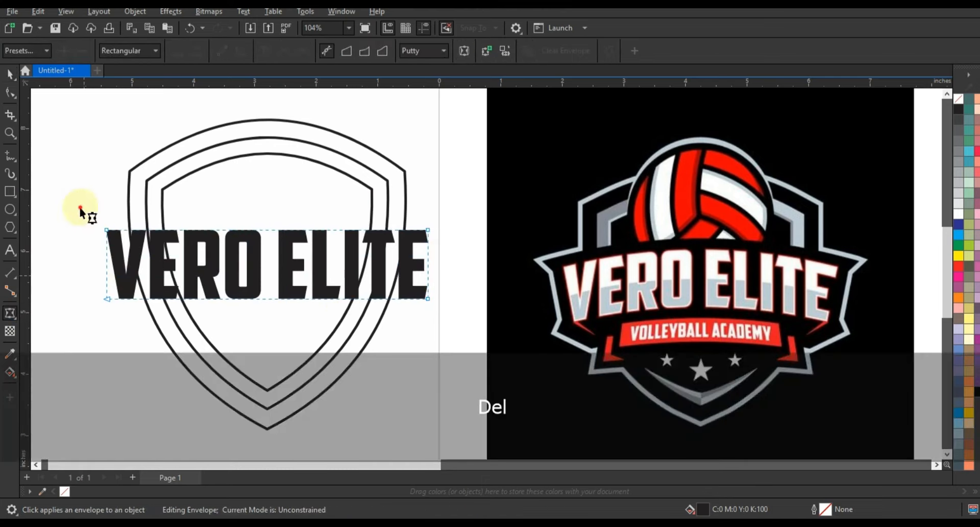
left_click_drag(105, 189, 333, 282)
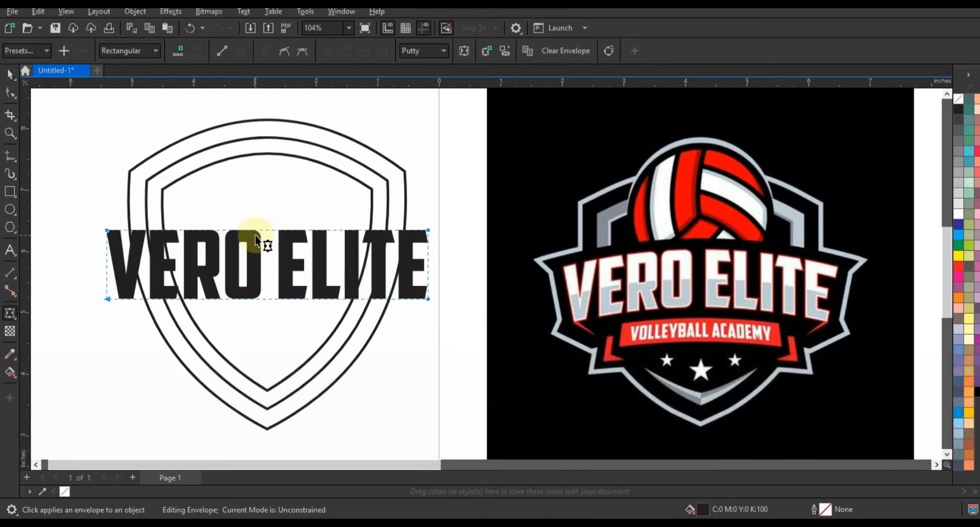
Step: Arch the envelope's upper and lower edges upward so the VERO ELITE lettering curves
left_click_drag(267, 234, 265, 195)
left_click_drag(266, 297, 268, 271)
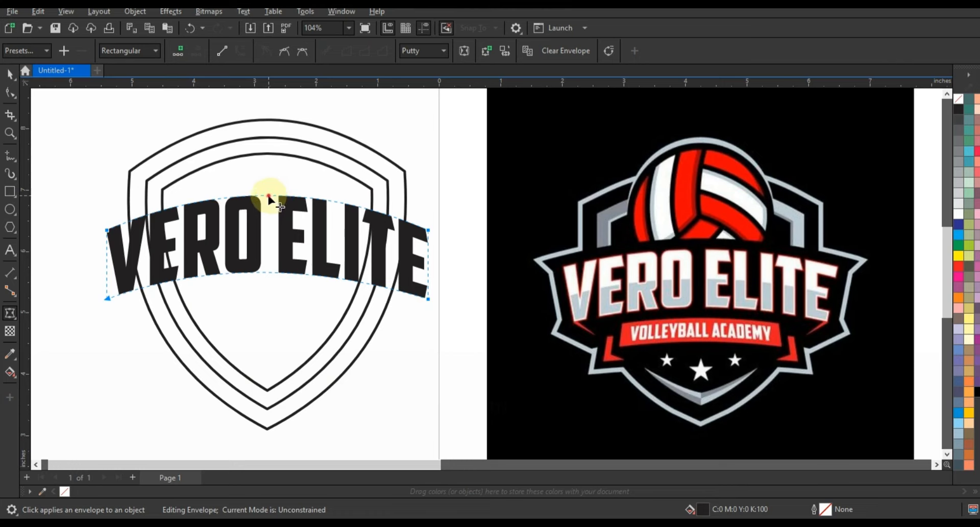
left_click_drag(269, 197, 287, 211)
left_click(10, 75)
left_click(48, 181)
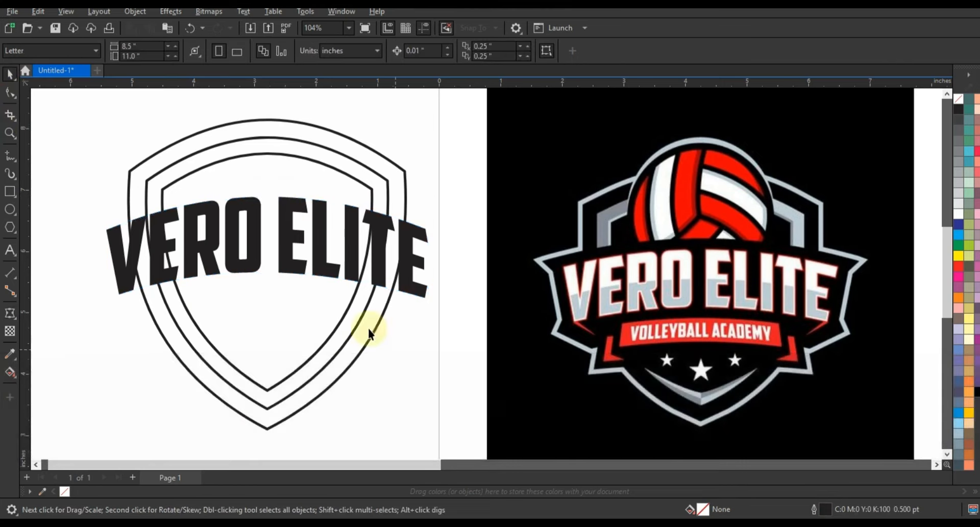
Step: Fill the VERO ELITE lettering with 20% black and give it a 0.5 pt black outline
left_click(398, 286)
left_click(402, 363)
left_click(416, 292)
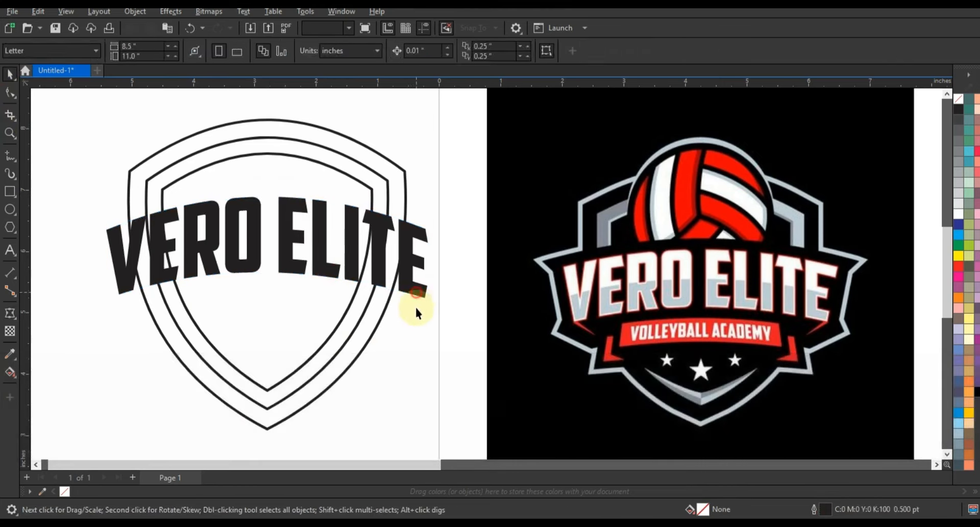
left_click(959, 199)
right_click(959, 109)
left_click(965, 120)
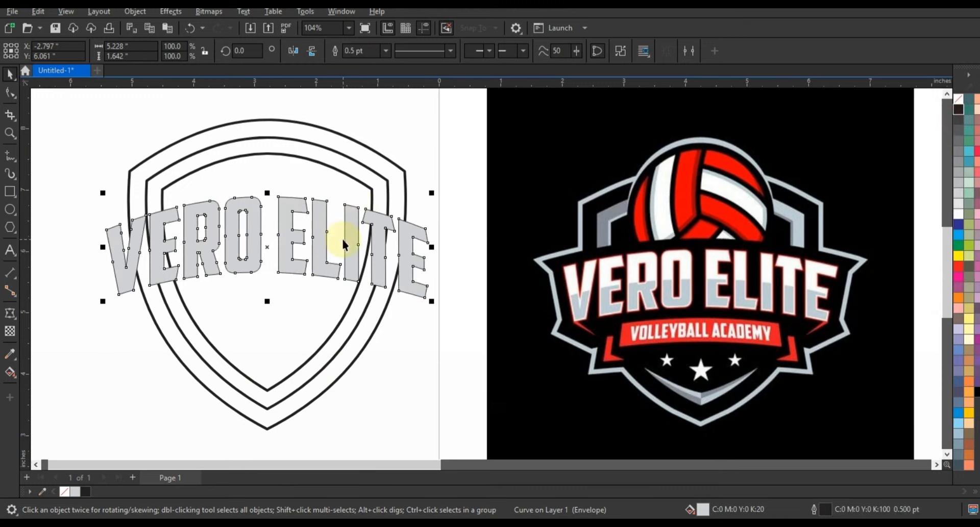
Step: Add a 0.15 in outside contour around the lettering and break it apart as a backing shape
left_click(11, 313)
left_click(47, 326)
left_click_drag(433, 228, 438, 223)
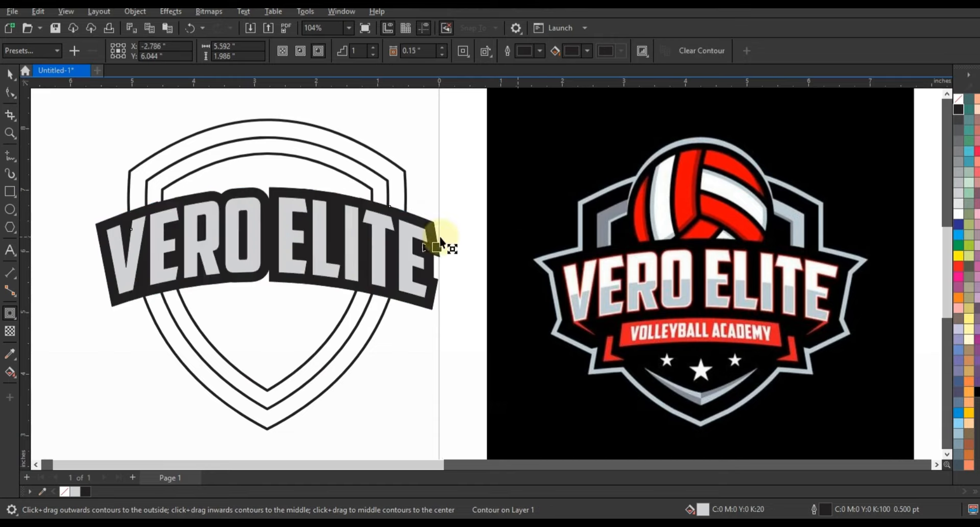
left_click(10, 75)
left_click(135, 12)
left_click(163, 300)
left_click(424, 382)
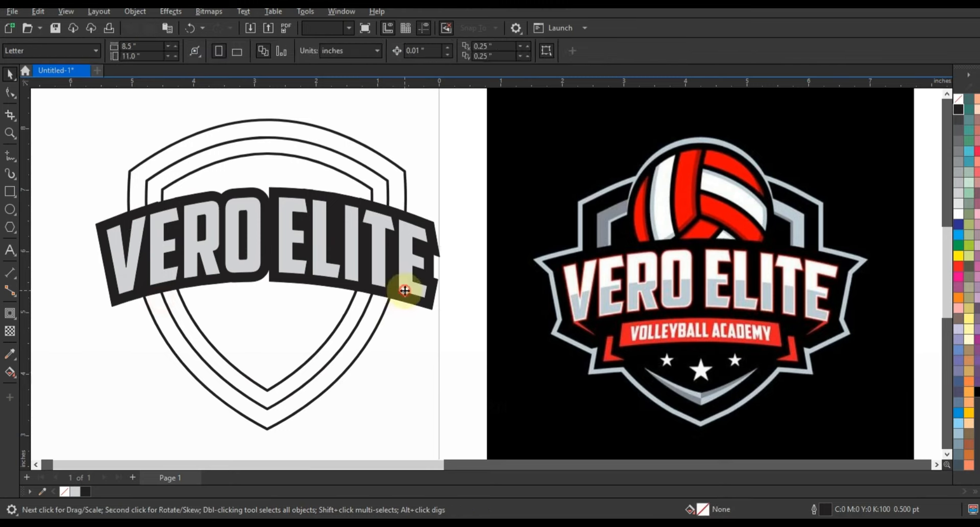
Step: Fill the VERO ELITE lettering with white and the innermost shield with black
left_click(405, 290)
left_click(959, 214)
left_click(327, 348)
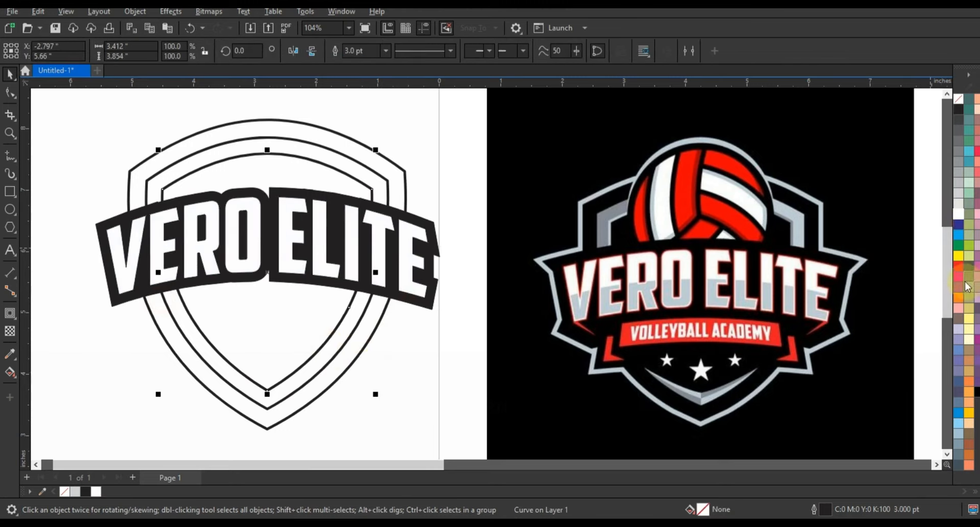
left_click(977, 393)
Step: Fill the middle shield with 40% black and the outermost shield with solid black
left_click(361, 320)
left_click(959, 172)
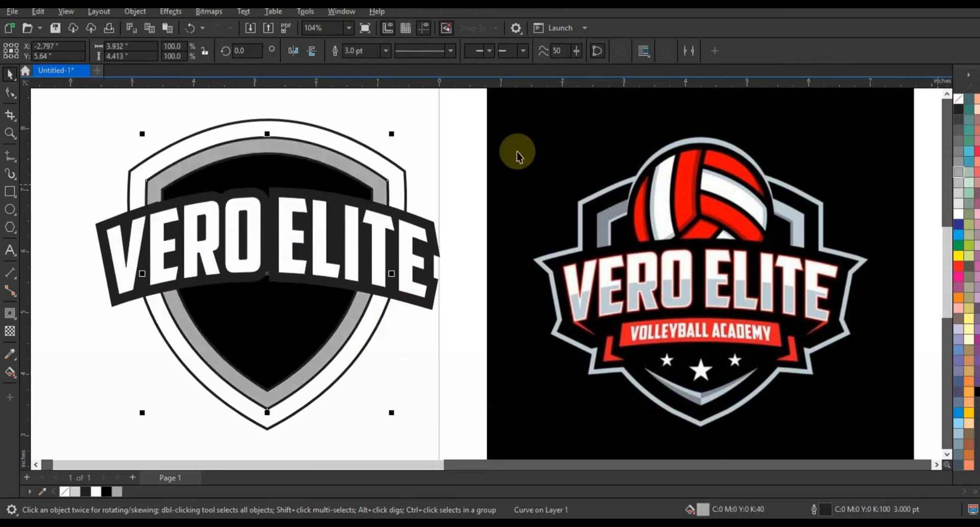
left_click(396, 164)
left_click(976, 393)
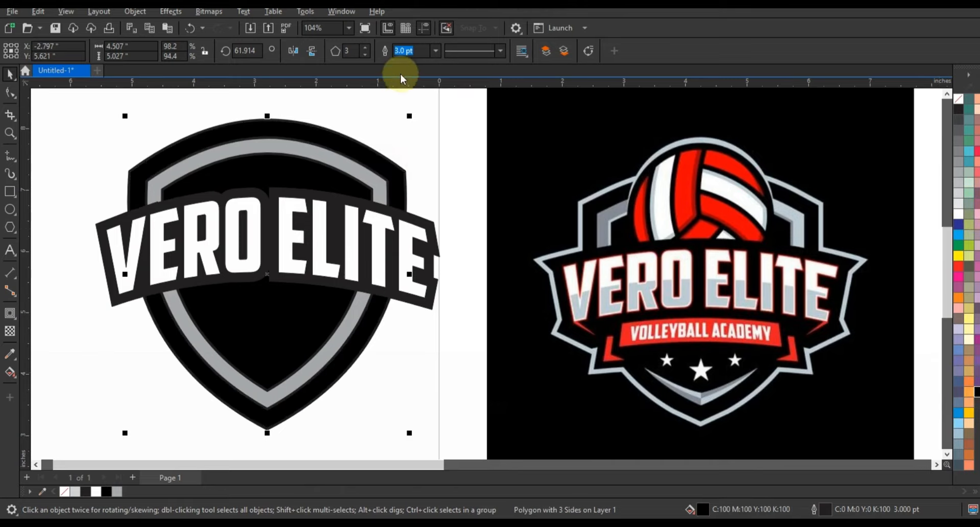
Step: Set the outermost shield's outline to 8 pt wide in 40% black
left_click(436, 50)
left_click(413, 147)
right_click(958, 173)
left_click(952, 175)
double_click(814, 511)
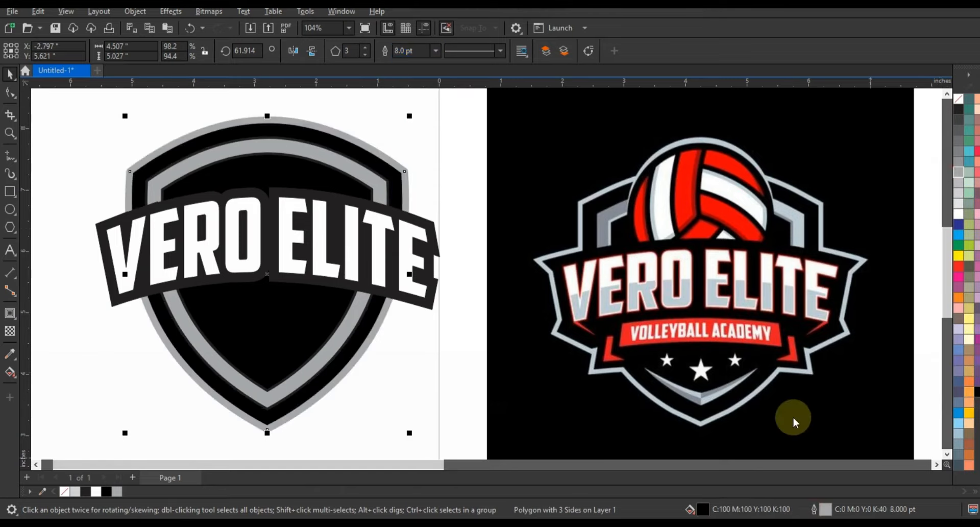
left_click(560, 376)
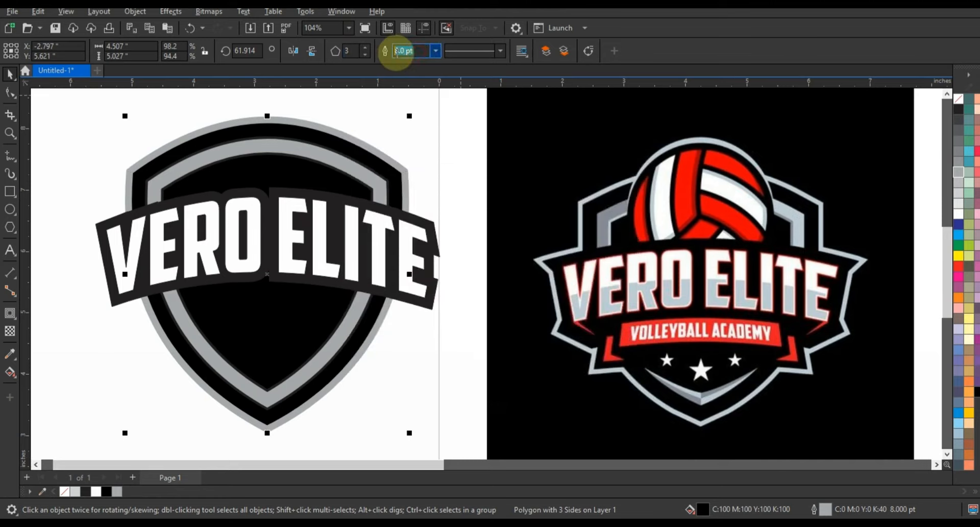
Step: Reduce the outermost shield's outline width to 5 pt
type("5")
key("Return")
left_click(409, 126)
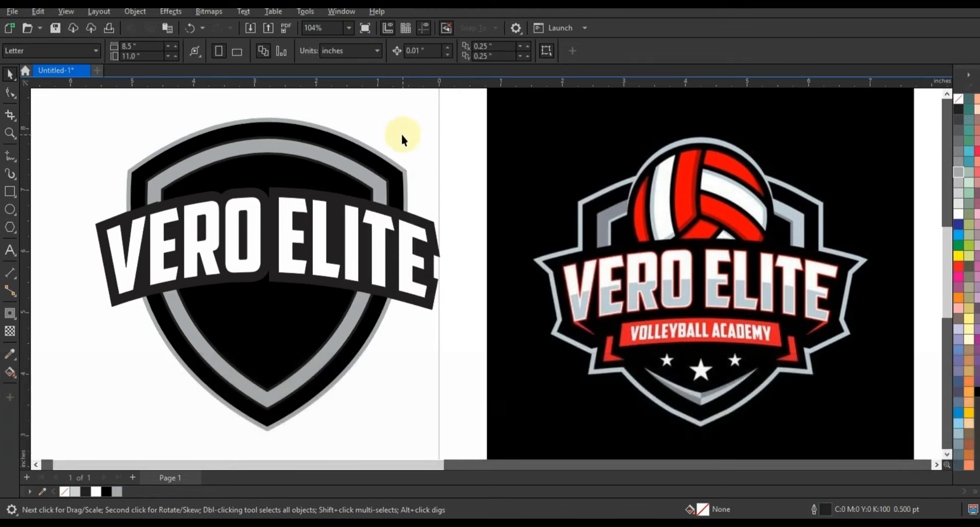
Step: Draw a red rectangle about 2.24 by 0.37 in beneath the lettering and convert it to curves
left_click(10, 191)
left_click_drag(197, 296, 335, 319)
left_click(10, 74)
left_click(959, 266)
key("ctrl+q")
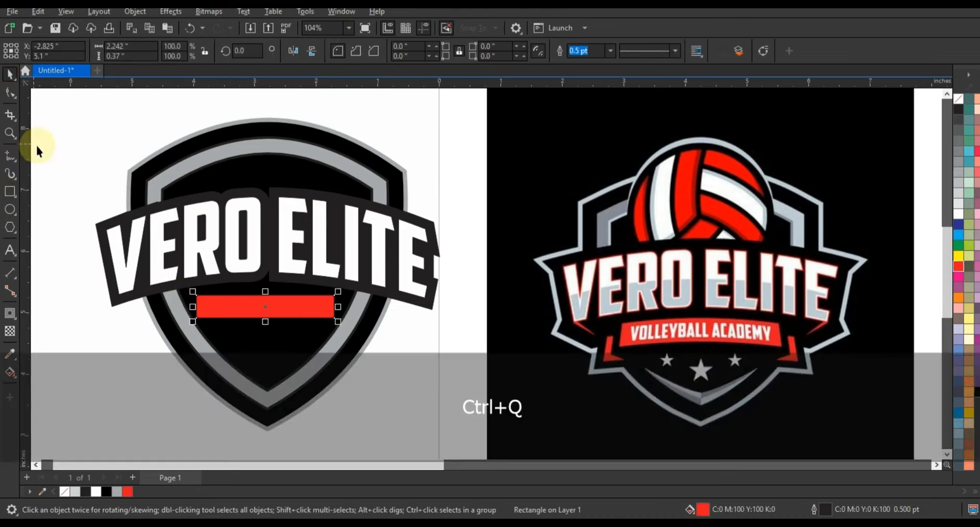
Step: Bend the red rectangle into an upward arch and enlarge it to about 3.1 in wide beneath the lettering
left_click(10, 93)
mouse_move(259, 295)
left_mouse_down()
mouse_move(262, 287)
mouse_move(262, 309)
left_mouse_up()
left_click(10, 74)
left_click_drag(324, 306, 324, 311)
left_click_drag(358, 283, 362, 282)
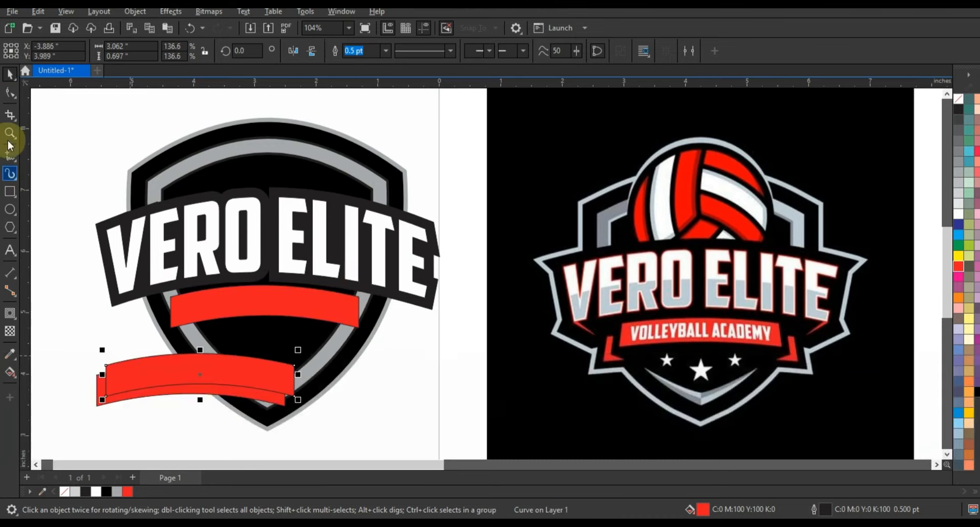
Step: Reshape the lower edge of the front banner copy into a wavy curve
left_click(9, 93)
key("ctrl+q")
left_click_drag(161, 385, 164, 399)
Step: Smart-fill the exposed end of the rear banner copy to make a ribbon tail and delete the overlapping banner copy
left_click(11, 380)
left_click(41, 386)
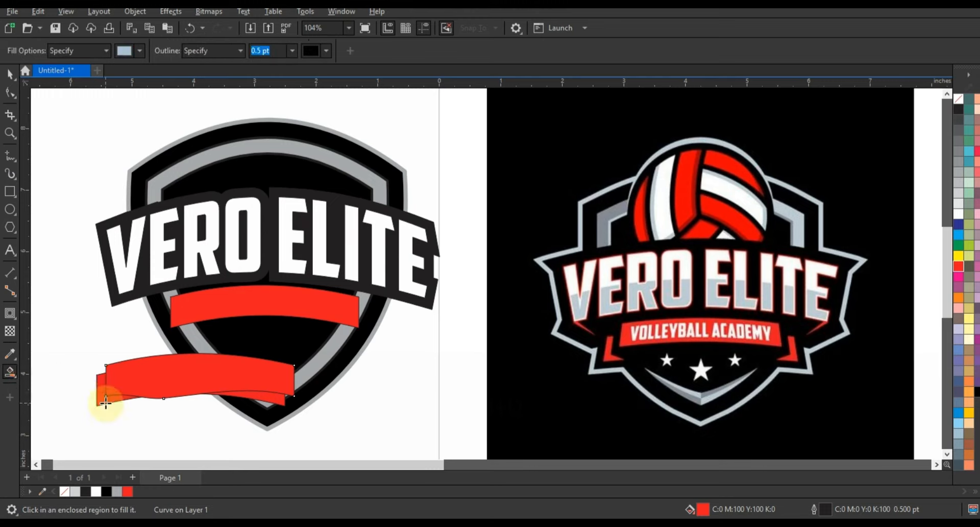
left_click(104, 397)
left_click(10, 75)
key("Delete")
left_click(172, 384)
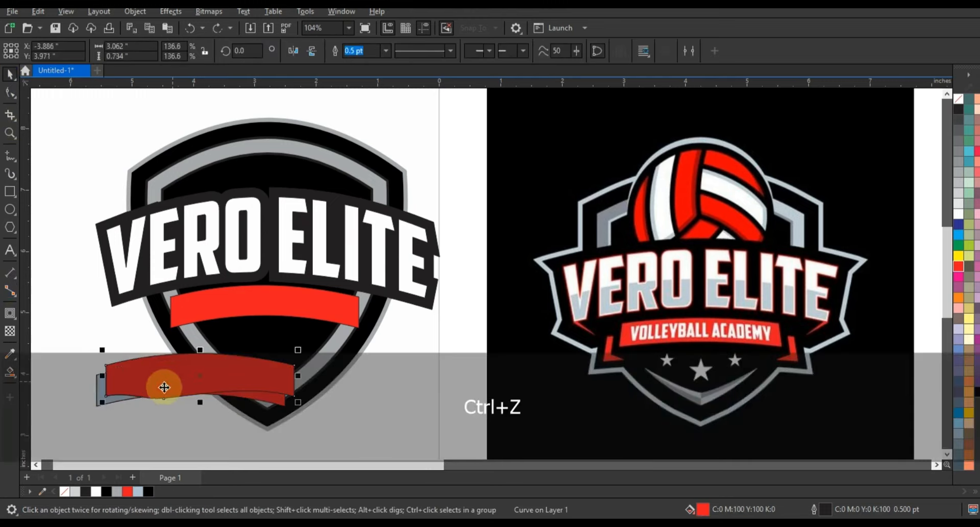
key("Delete")
Step: Place the ribbon tail and its mirrored copy at the two ends of the red banner and weld them
left_click_drag(109, 390, 234, 337)
right_click(234, 337)
left_click_drag(235, 338, 387, 352)
left_click(170, 339, "shift")
left_click(361, 51)
Step: Centre and weld the tails to the red banner, aligning the ribbon horizontally with the lettering
left_click(318, 306, "shift")
key("c")
left_click(362, 50)
left_click_drag(318, 312, 318, 317)
left_click(313, 280, "shift")
key("c")
left_click(317, 317)
Step: Add an outside contour of about 0.061 in around the red ribbon and break it apart
left_click(9, 313)
left_click_drag(369, 350, 388, 355)
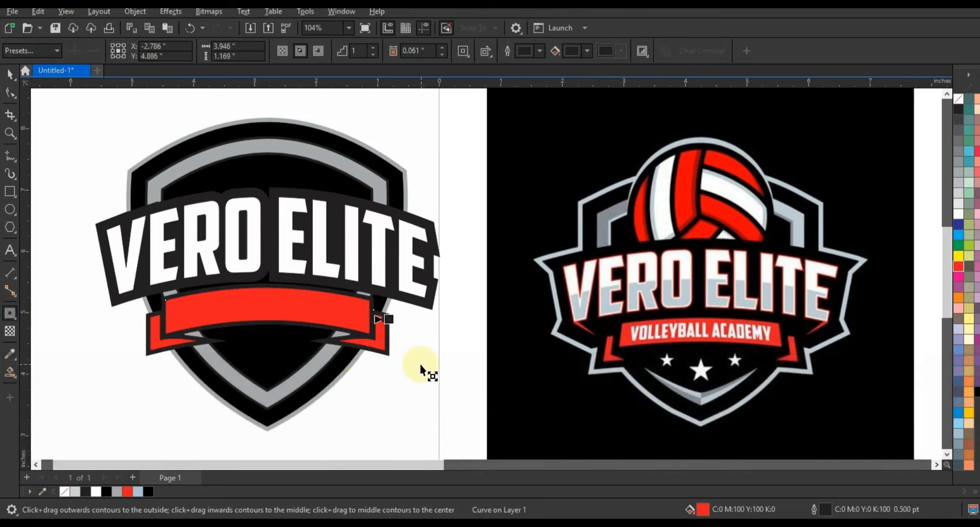
left_click(135, 11)
left_click(173, 294)
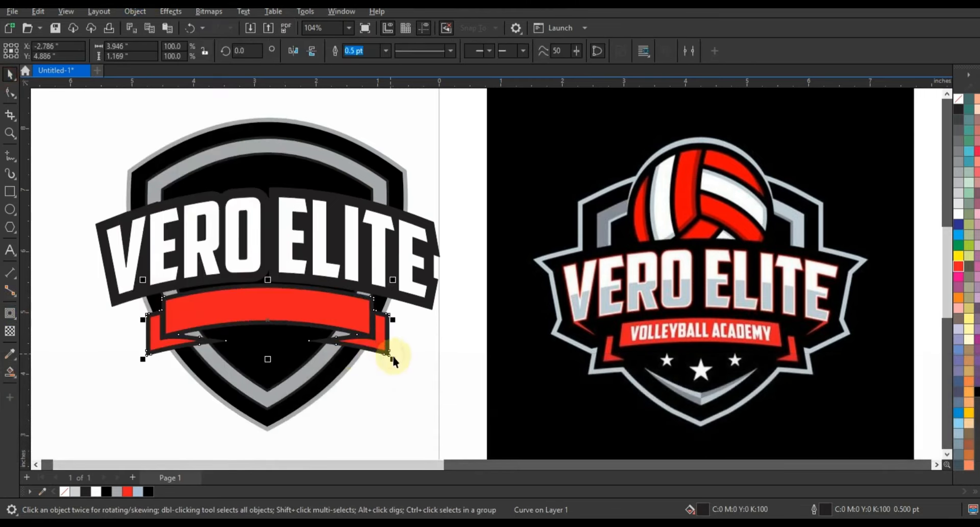
Step: Fill the contour shapes behind the ribbon and the VERO ELITE lettering with solid black
left_click(437, 407)
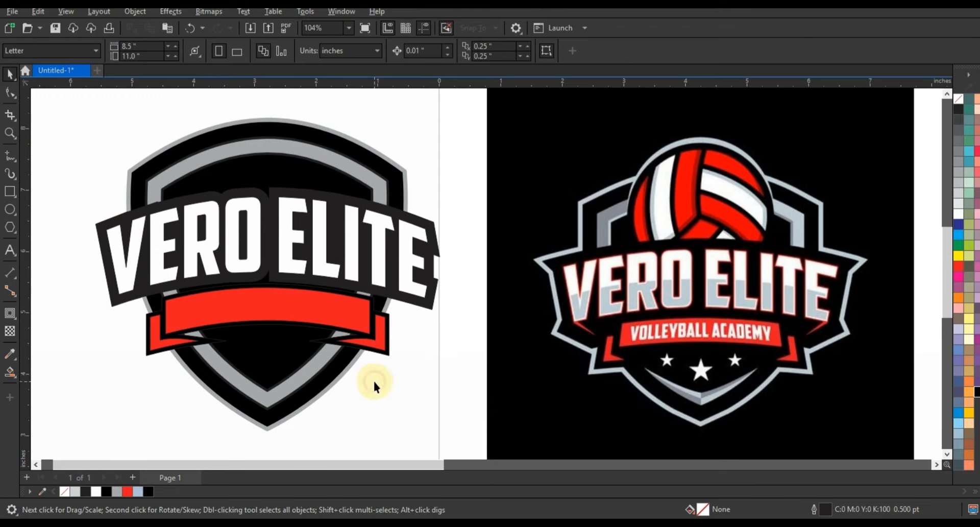
left_click(378, 259)
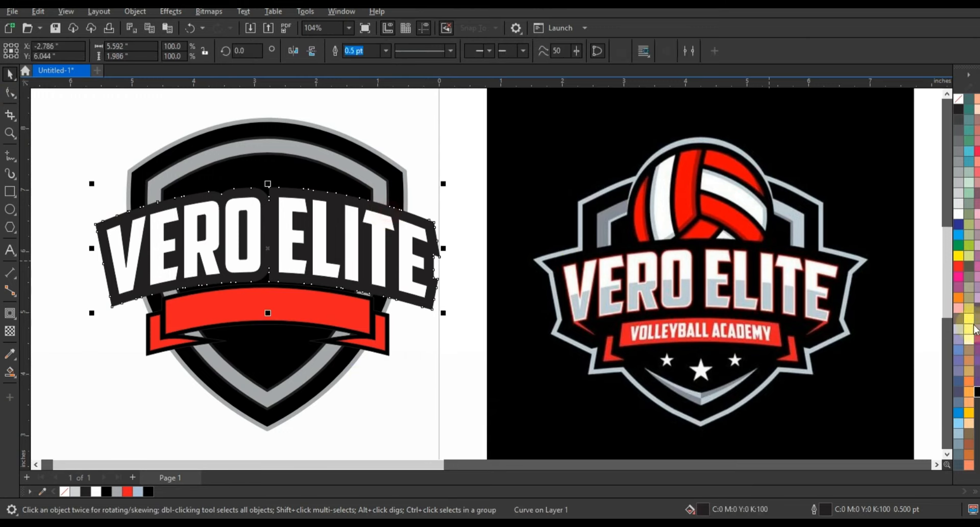
left_click(419, 345)
Step: Outline-trace the volleyball bitmap with PowerTRACE as a low quality image
key("F4")
right_click(765, 263)
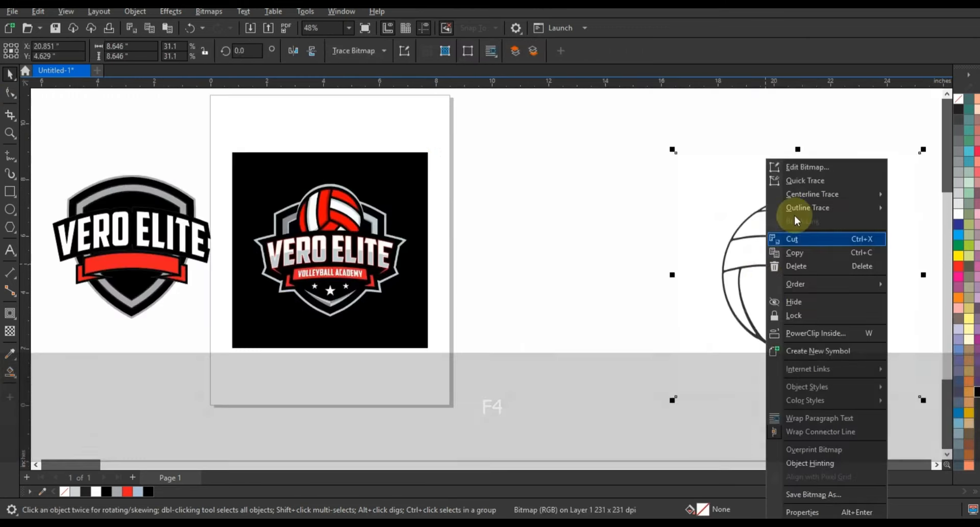
left_click(603, 286)
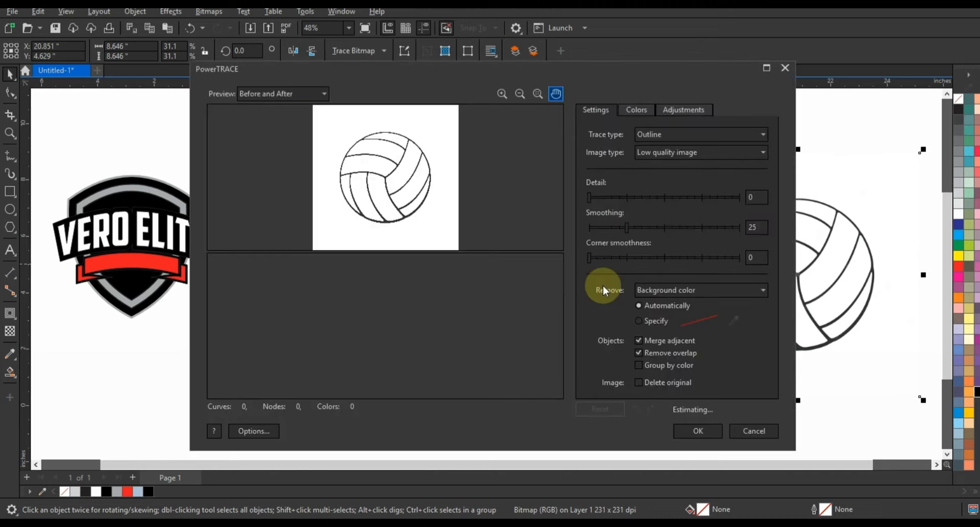
key("Return")
Step: Scale the traced volleyball to about 2.47 in wide, placed at the badge's top in front of the shield but behind the lettering
left_click_drag(757, 278, 547, 313)
left_click_drag(660, 386, 621, 360)
mouse_move(582, 307)
left_mouse_down()
mouse_move(214, 178)
mouse_move(126, 172)
mouse_move(133, 193)
left_mouse_up()
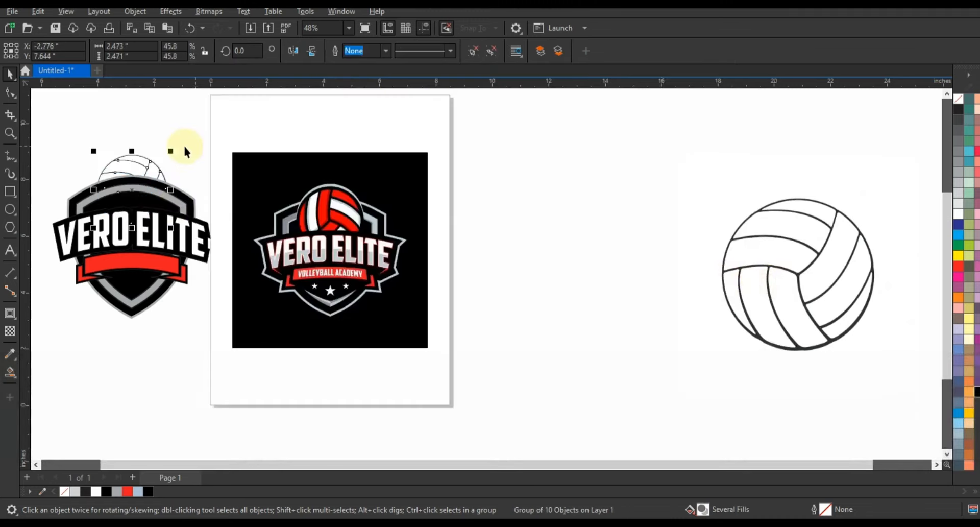
key("ctrl+Page_Up")
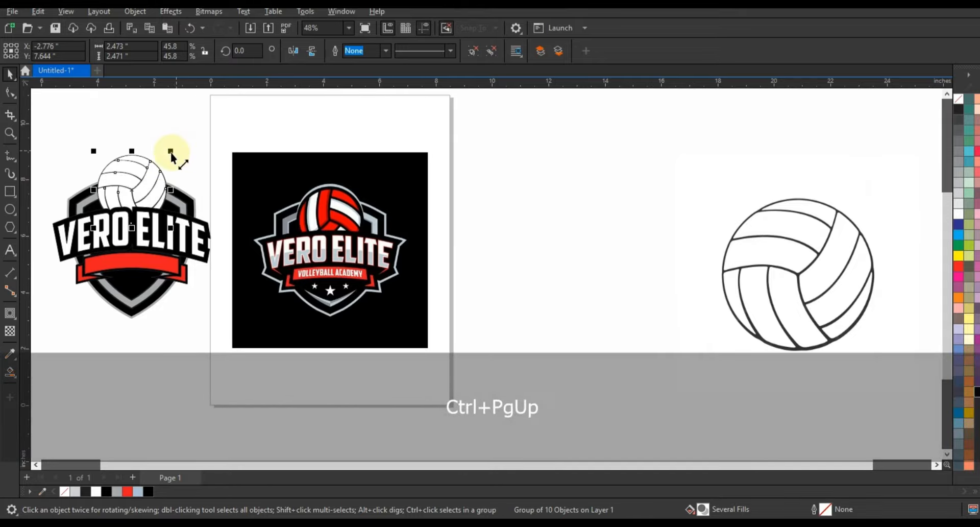
Step: Reduce the volleyball to about 2.25 in wide and flip it vertically
left_click_drag(171, 151, 166, 155)
left_click(306, 52)
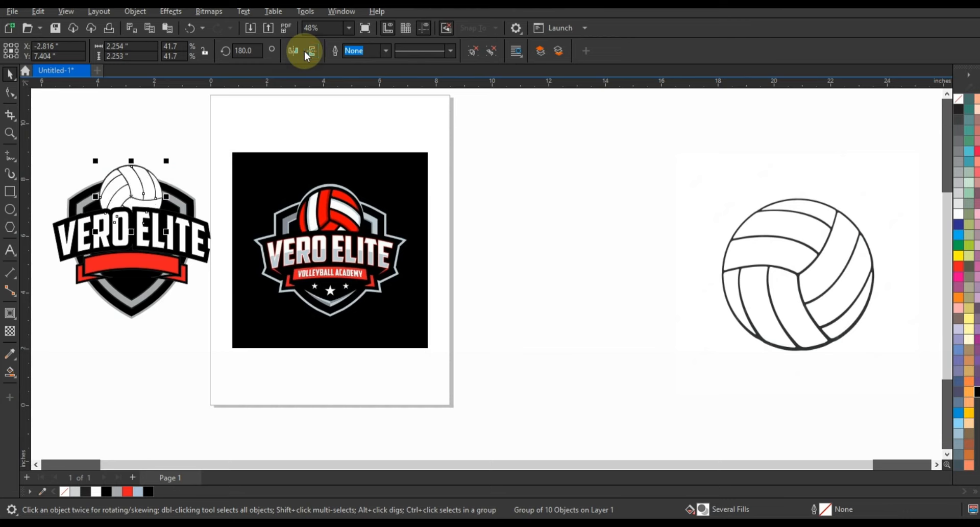
left_click(294, 52)
left_click_drag(41, 113, 436, 367)
key("shift+F2")
key("Escape")
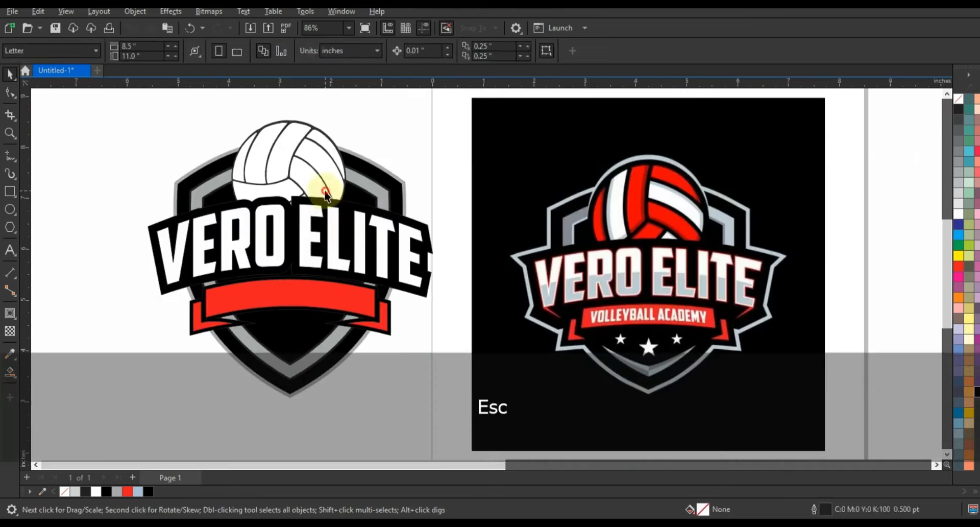
Step: Ungroup the traced volleyball and fill its alternating panels red, leaving the remaining panels white
left_click(324, 192)
left_click(473, 51)
key("Escape")
left_click(331, 169)
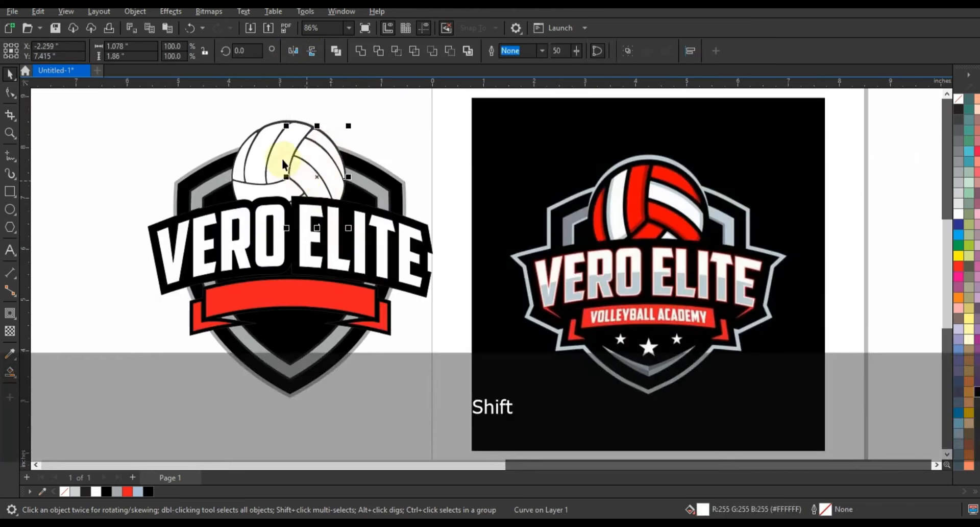
left_click(958, 266)
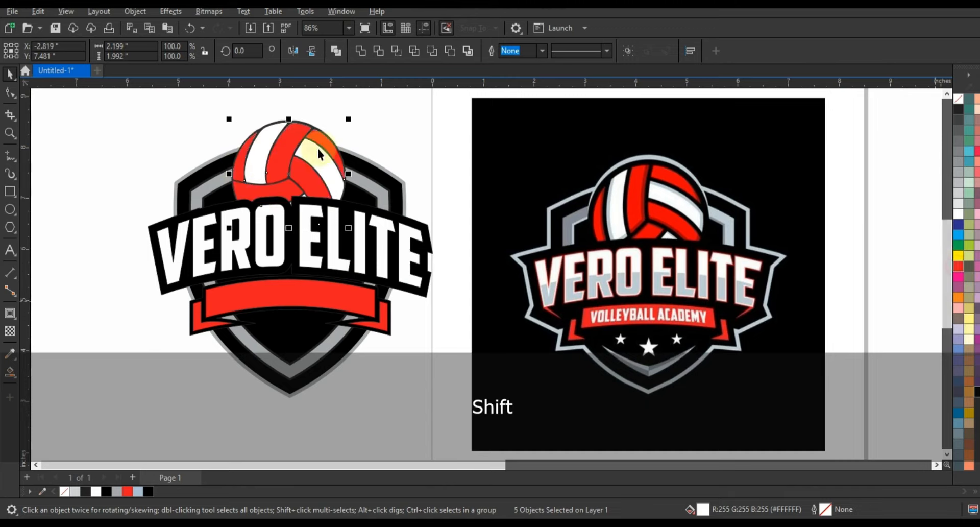
Step: Give all the volleyball panels a 4 pt outline drawn behind the fill
left_click(209, 106)
left_click(248, 152, "shift")
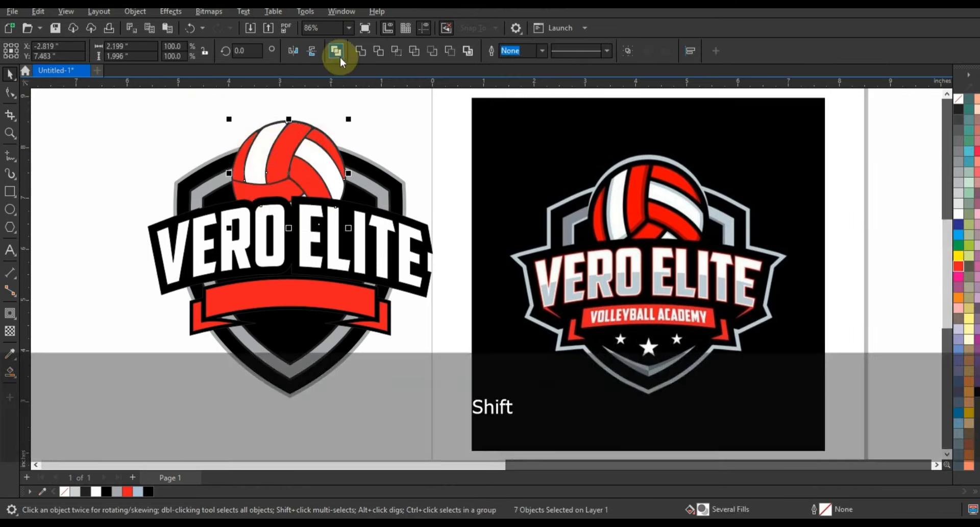
left_click(542, 50)
left_click(513, 127)
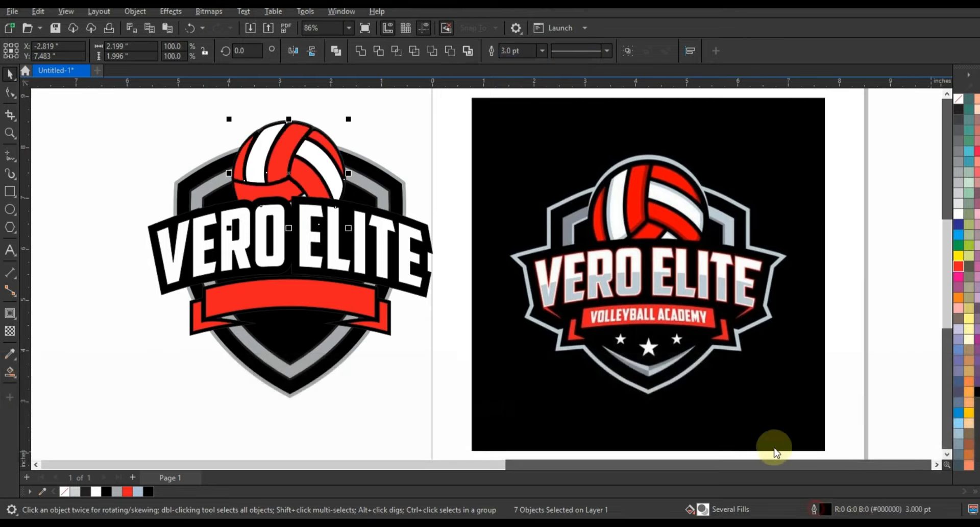
left_click(371, 353)
left_click_drag(415, 190, 360, 187)
type("4")
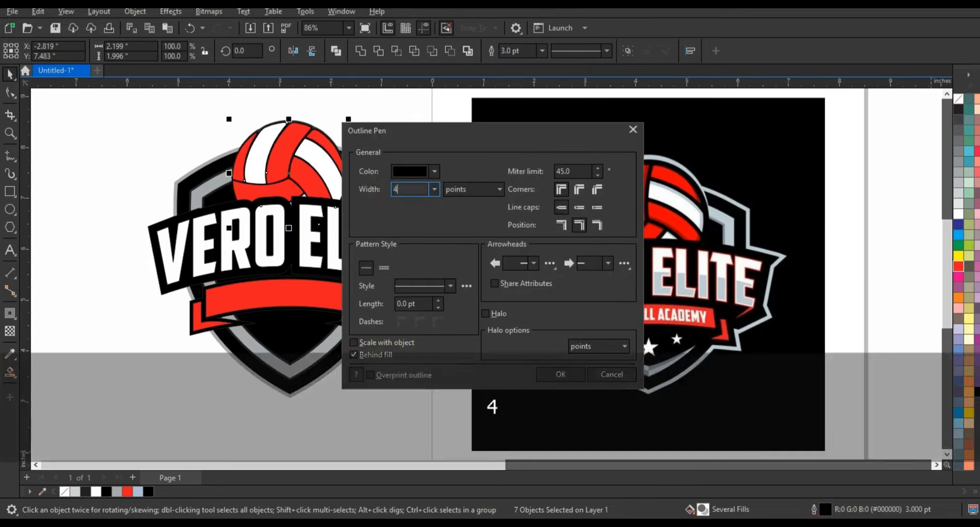
key("Return")
Step: Color the volleyball panels' outlines black and set their width to 6 pt
right_click(975, 394)
left_click(893, 225)
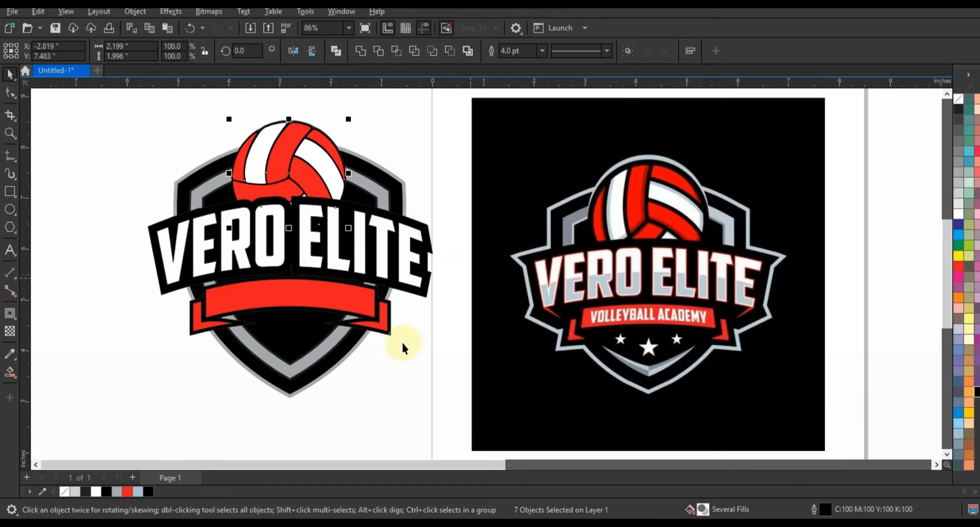
type("6")
key("Return")
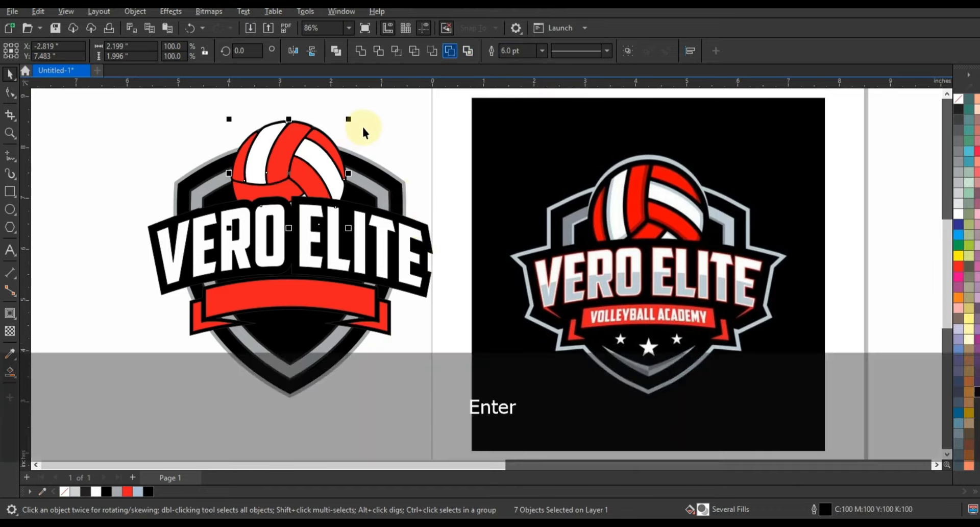
left_click(363, 125)
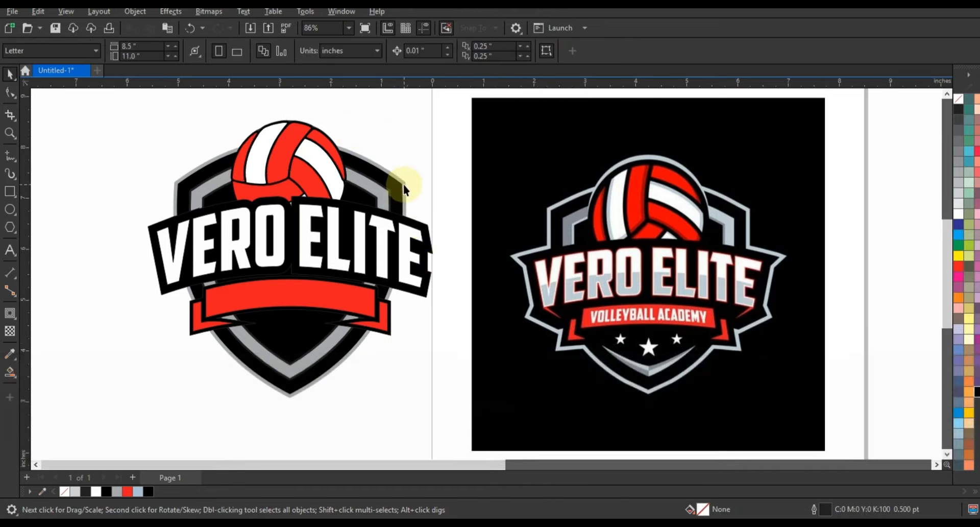
Step: Convert the outer shield's gray outline into a separate object
left_click(405, 183)
key("ctrl+shift+q")
left_click(403, 156)
Step: Draw an angular wing about 1.85 by 2.61 in at the badge's left side, fill it blue and mirror it to the right
left_click(10, 156)
left_click(125, 228)
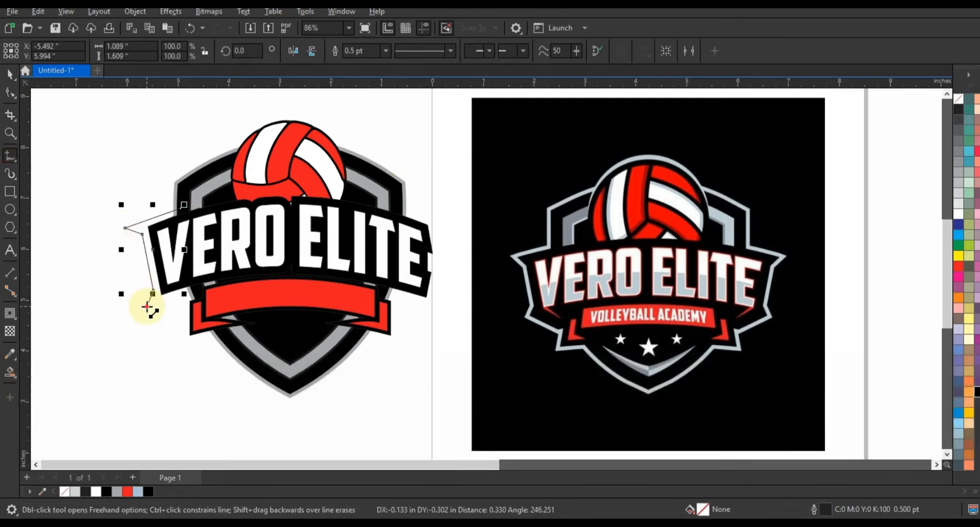
left_click(184, 341)
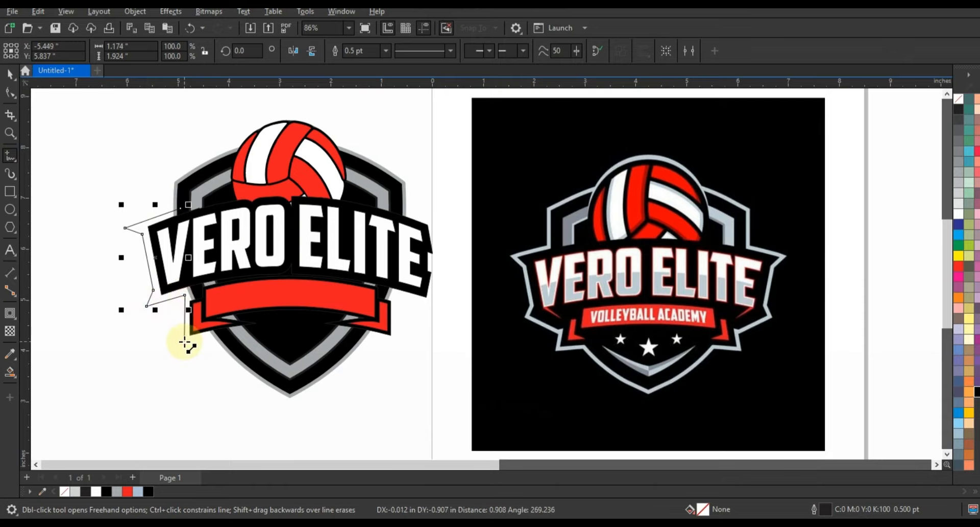
left_click(219, 333)
left_click(208, 224)
left_click(181, 208)
left_click(10, 75)
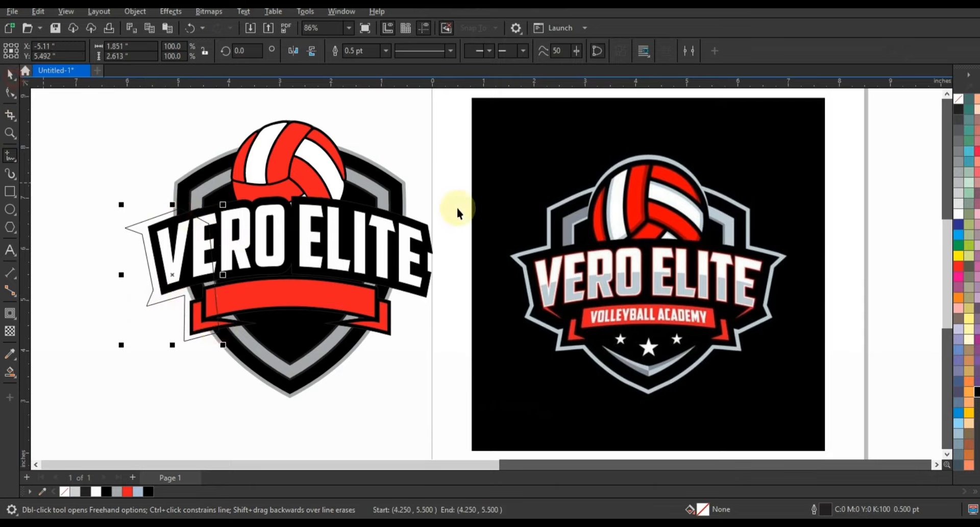
left_click(958, 223)
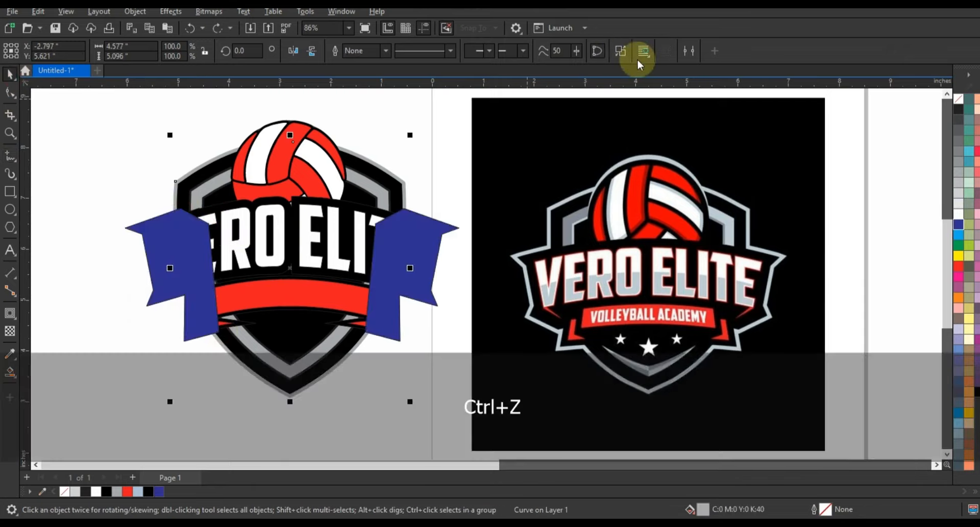
Step: Break apart the shield border, weld its outer shape with both wings, and fill the result black behind the badge
left_click(621, 51)
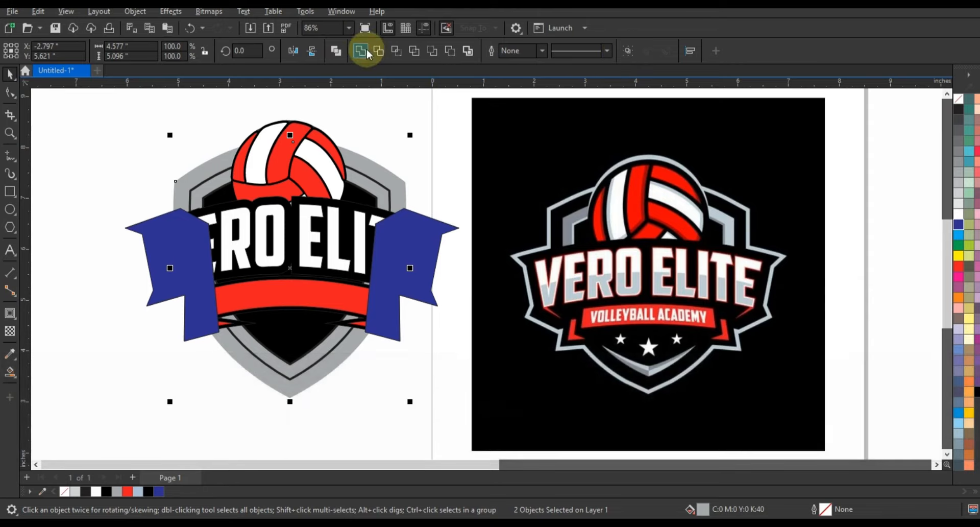
left_click(440, 236)
key("shift+Page_Down")
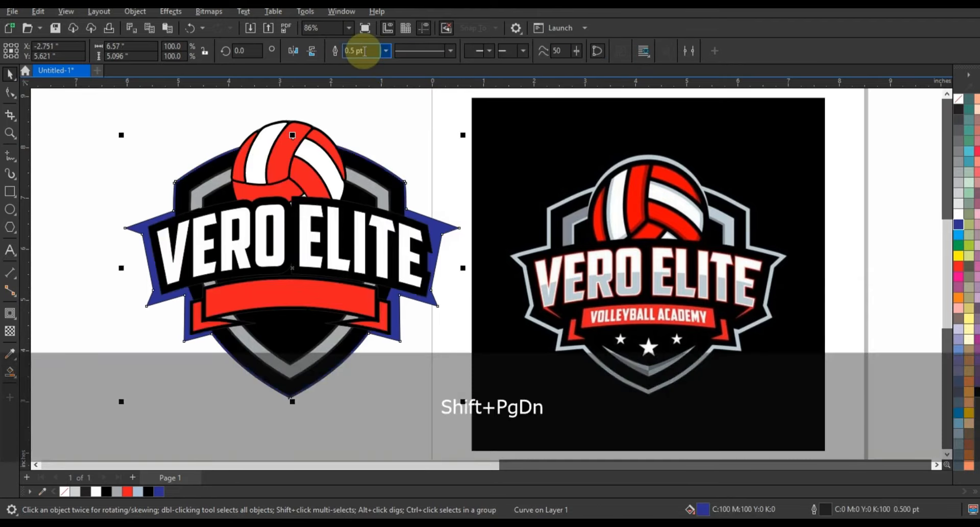
left_click(974, 406)
left_click(430, 223)
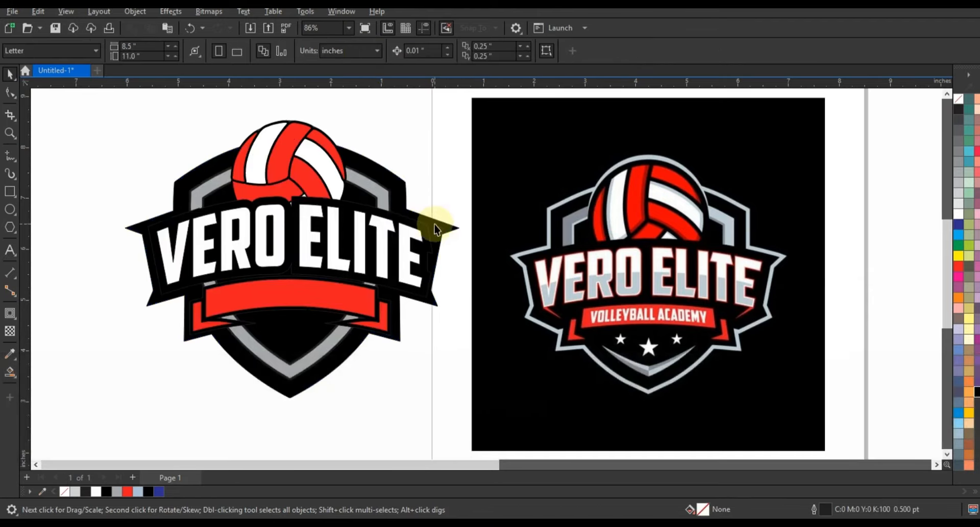
Step: Add an inside contour of about 0.101 in to the winged backing shape and break it apart
left_click(421, 226)
left_click(443, 227)
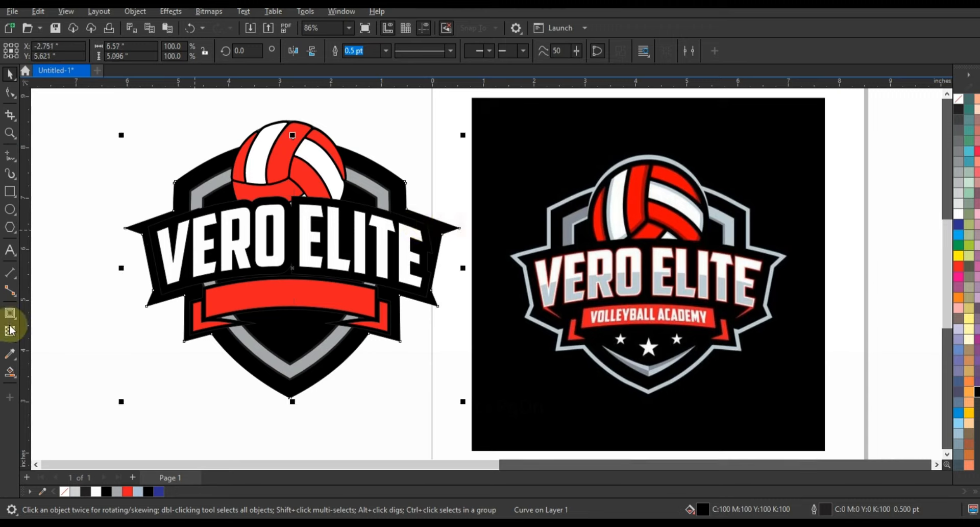
left_click(10, 313)
left_click_drag(401, 187, 446, 143)
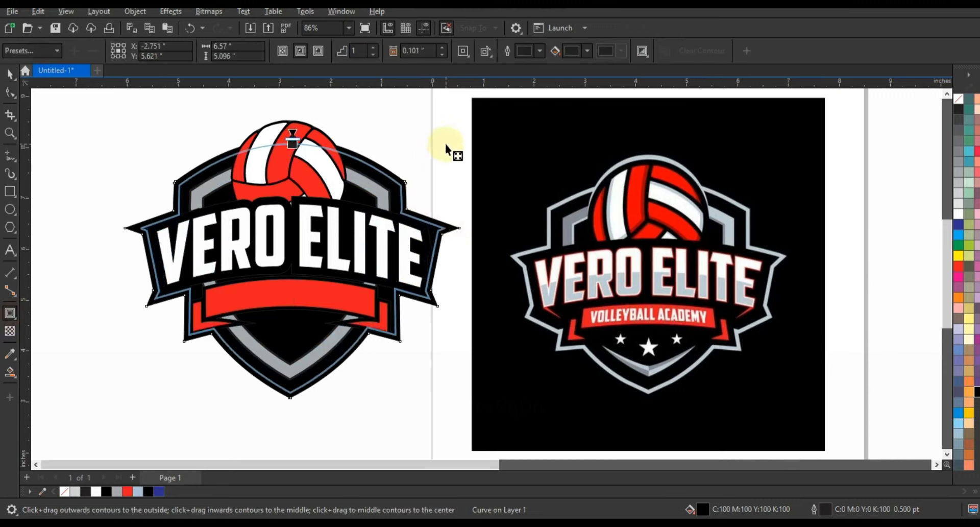
left_click(10, 74)
left_click(135, 11)
left_click(169, 296)
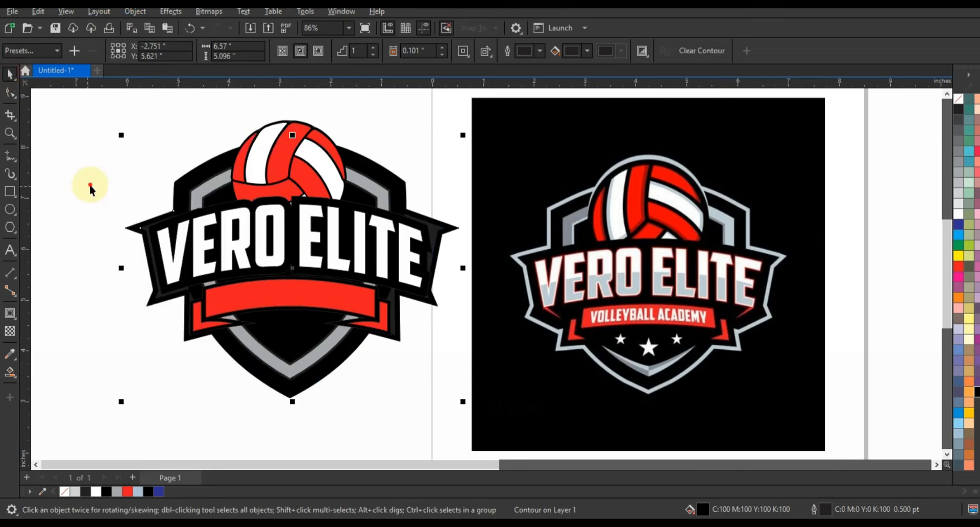
Step: Fill the outer winged backing shape with light gray
left_click(452, 227)
left_click(461, 231)
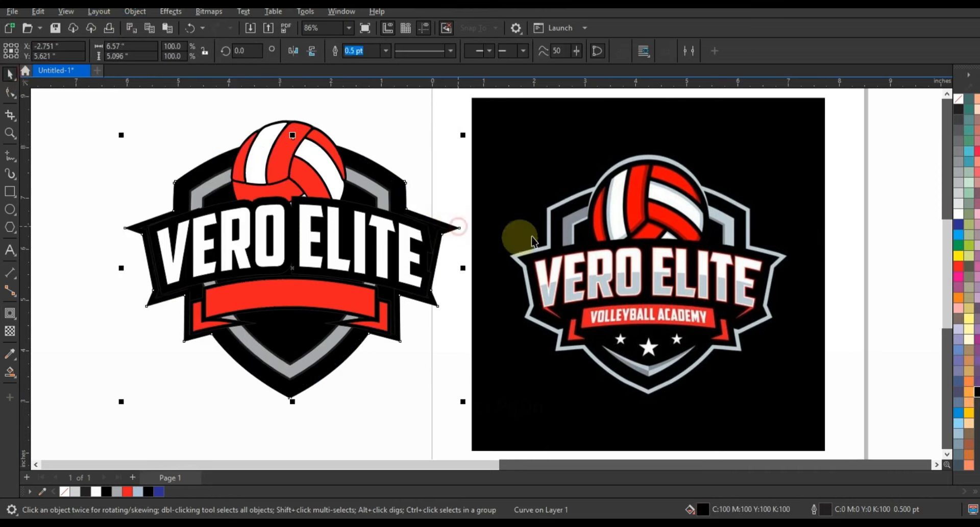
left_click(960, 137)
left_click(959, 160)
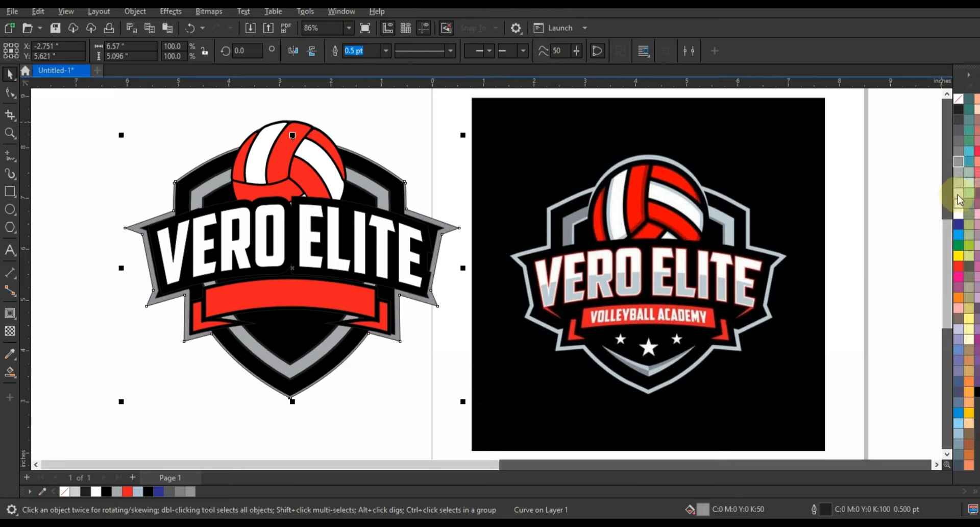
left_click(959, 182)
Step: Remove the outlines from the entire badge artwork
left_click_drag(77, 115, 389, 367)
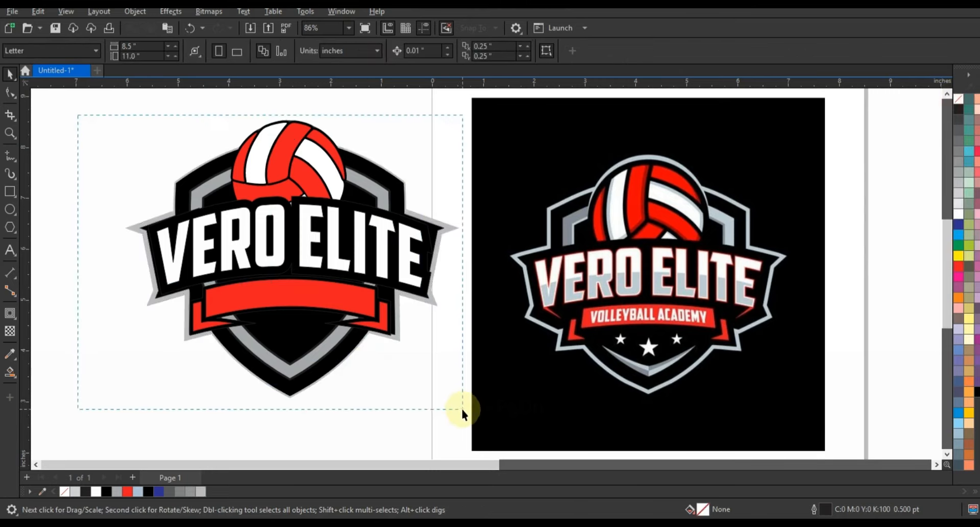
left_click_drag(462, 409, 462, 409)
right_click(959, 100)
left_click(945, 109)
left_click(406, 135)
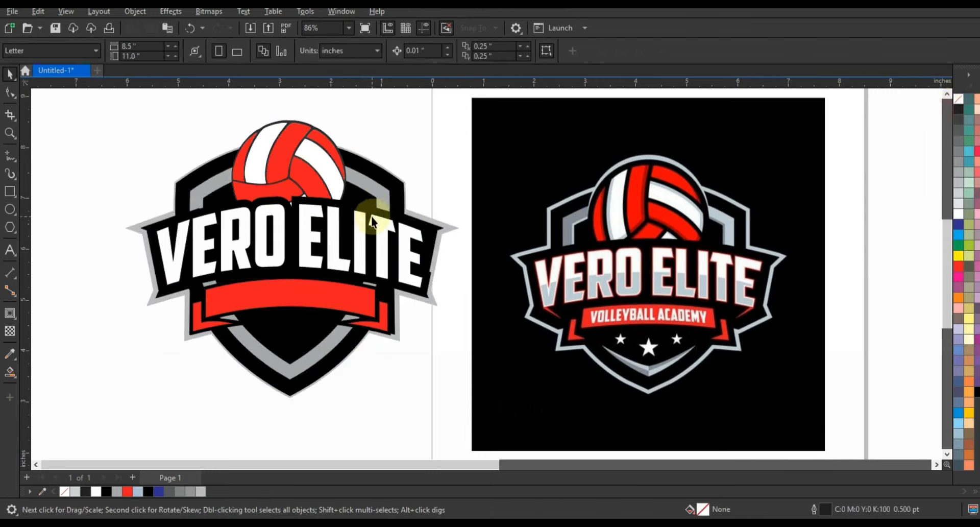
Step: Draw an ellipse about 7.5 by 2.73 in over the lettering's lower half, filled 20% black without an outline
left_click(10, 250)
left_click(9, 210)
left_click_drag(99, 370, 483, 227)
key("space")
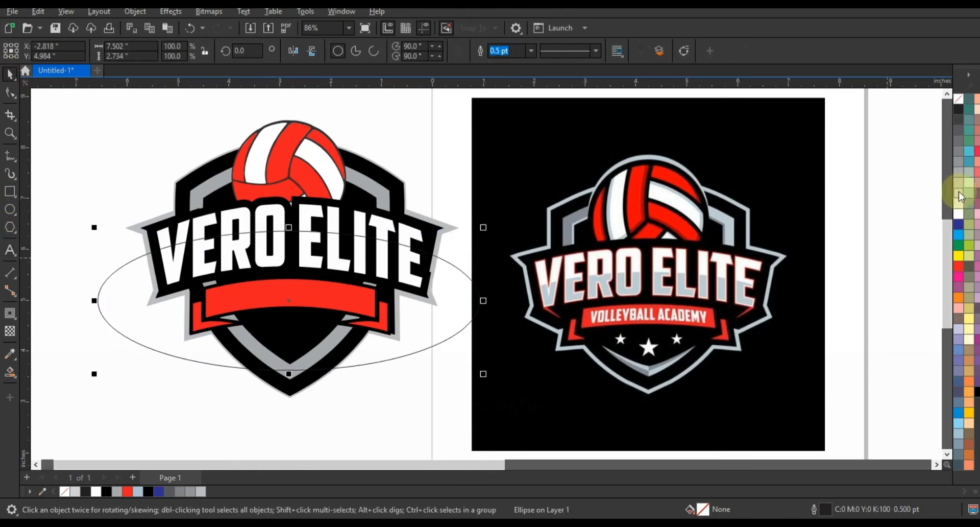
left_click(959, 192)
right_click(959, 100)
left_click(944, 109)
Step: PowerClip the gray ellipse inside the VERO ELITE lettering
right_click(358, 286)
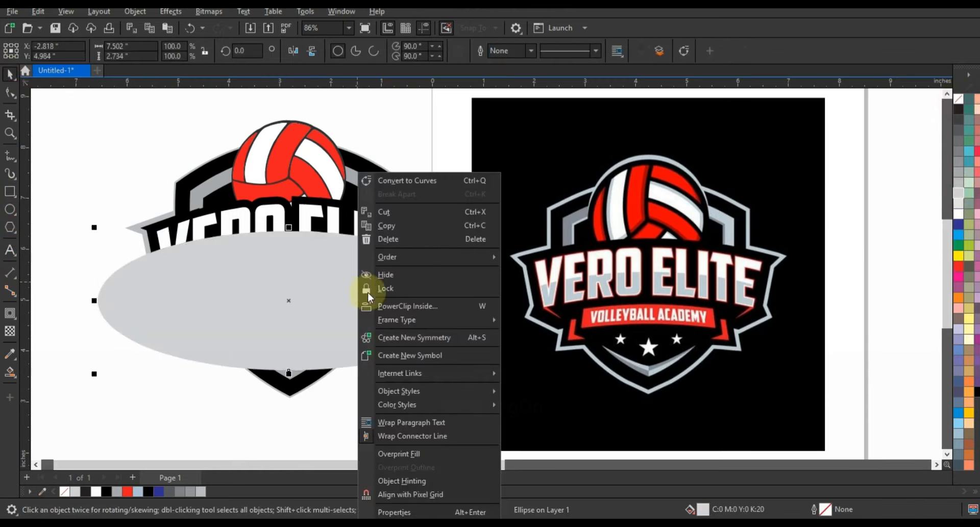
left_click(391, 306)
left_click(384, 226)
left_click(90, 381)
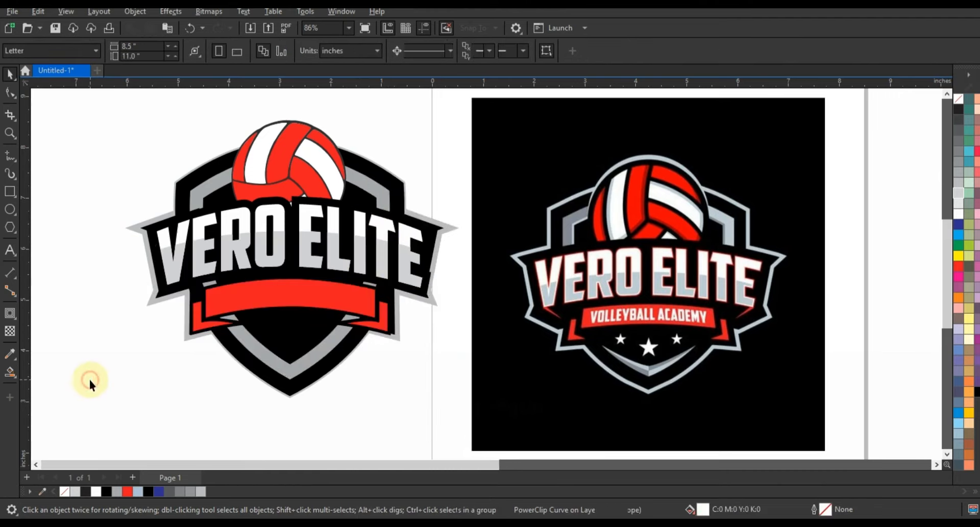
Step: Add the text VOLLEYBALL ACADEMY below the badge
key("F8")
left_click(92, 410)
type("VOLLEB")
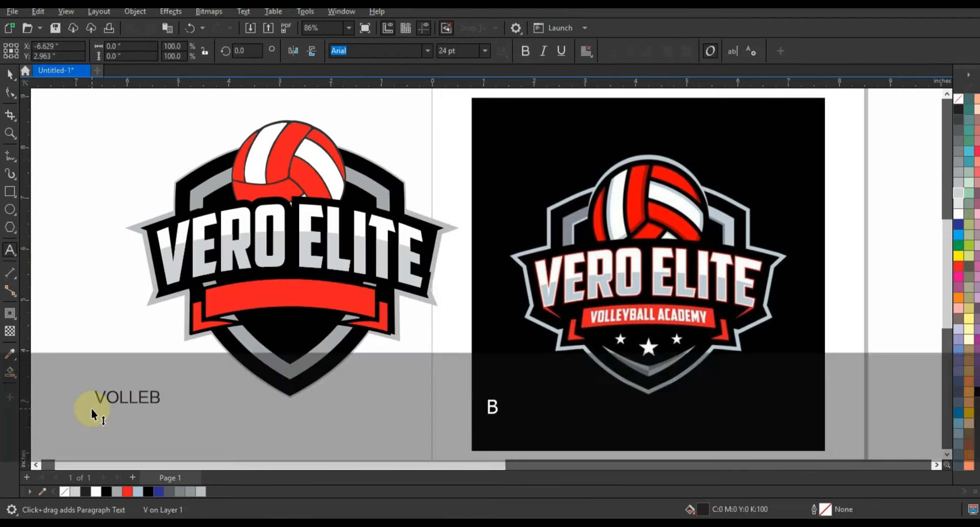
key("BackSpace")
type("YBALL ACADEMY")
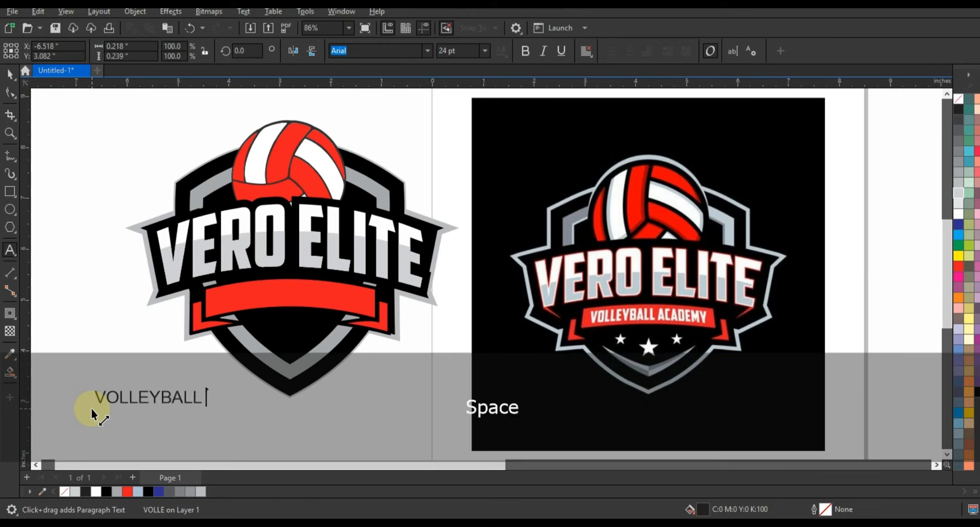
left_click(11, 74)
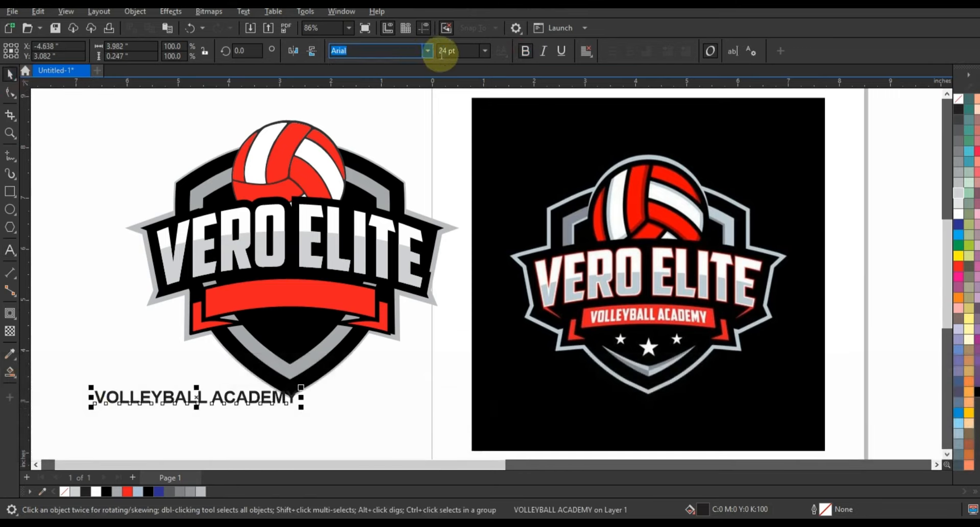
Step: Set the VOLLEYBALL ACADEMY text in American Captain and move it onto the red banner
left_click(428, 51)
left_click(391, 93)
left_click_drag(169, 398, 278, 306)
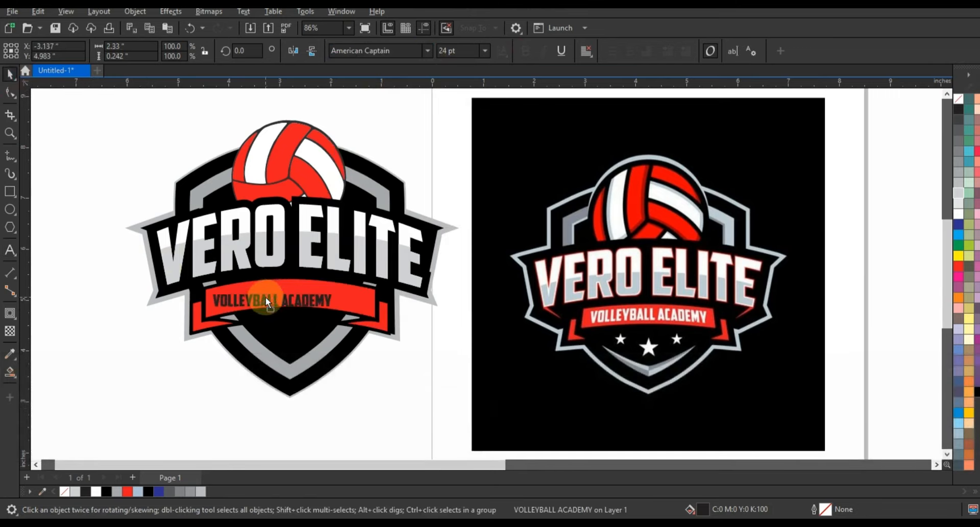
Step: Enlarge the VOLLEYBALL ACADEMY text to about 30 pt and centre it horizontally on the red banner
left_click_drag(359, 320, 372, 325)
left_click(377, 302, "shift")
key("c")
left_click(367, 399)
left_click(369, 310)
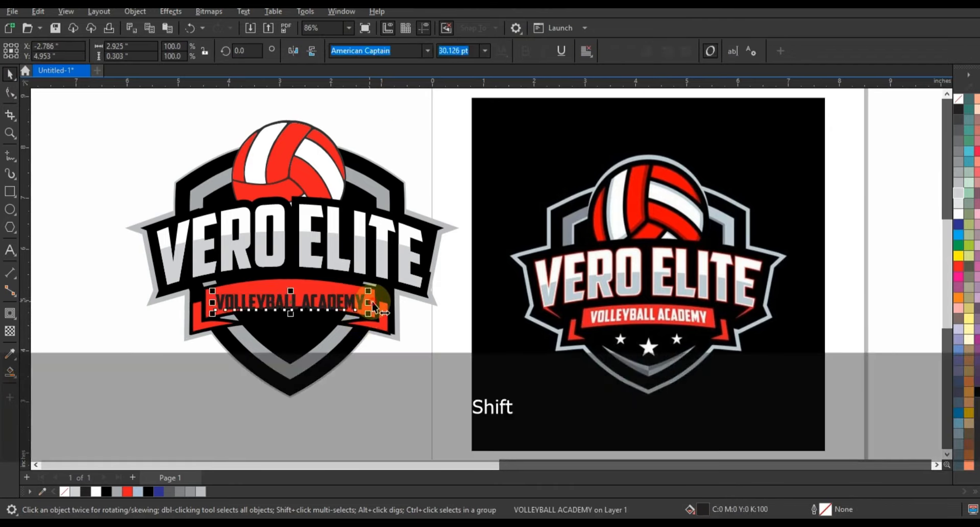
Step: Fit the VOLLEYBALL ACADEMY text to the curved upper edge of the red banner
left_click(330, 283, "shift")
left_click(243, 12)
left_click(267, 176)
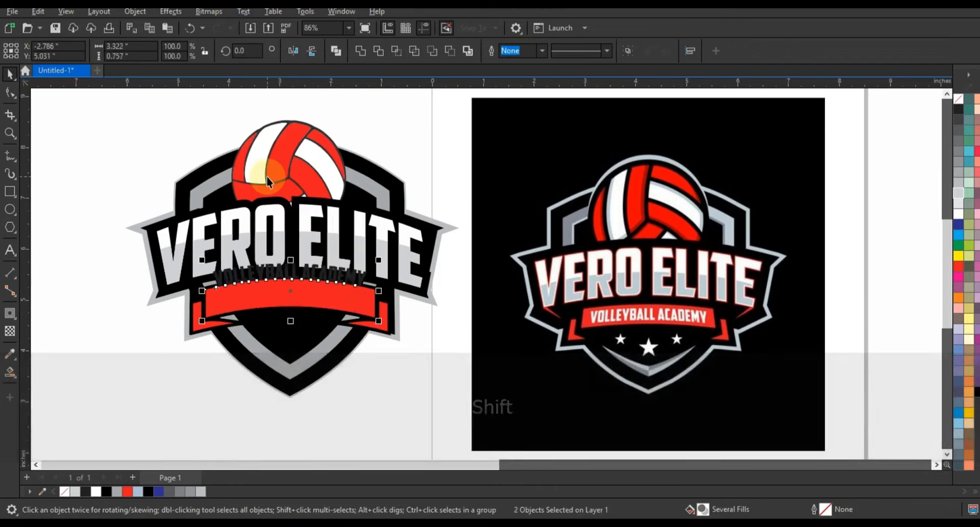
Step: Break the curved VOLLEYBALL ACADEMY text apart from its path and place it inside the red banner with a white fill
left_click(136, 10)
left_click(137, 282)
left_click_drag(292, 284, 290, 298)
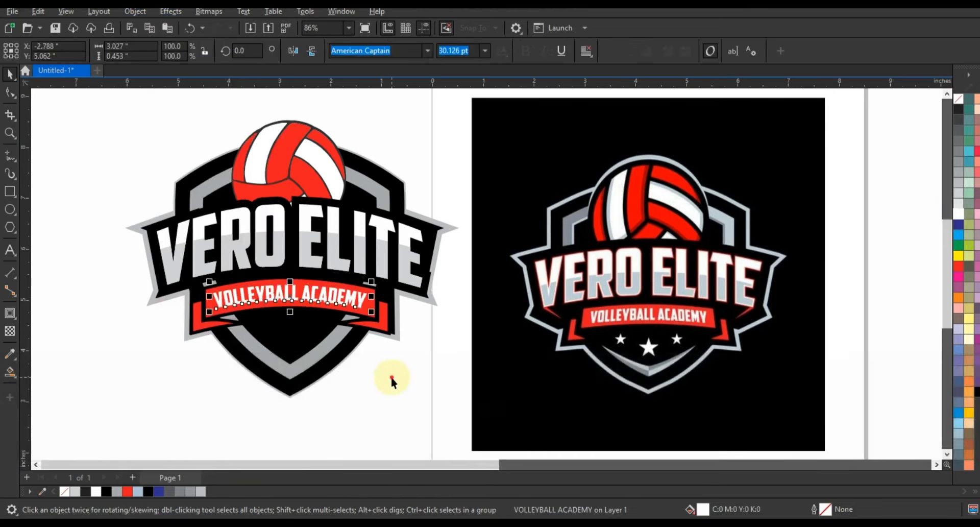
left_click(391, 377)
Step: Draw a regular five-sided polygon beside the badge and reshape it into a five-pointed star
left_click(10, 227)
left_click_drag(70, 106, 134, 172)
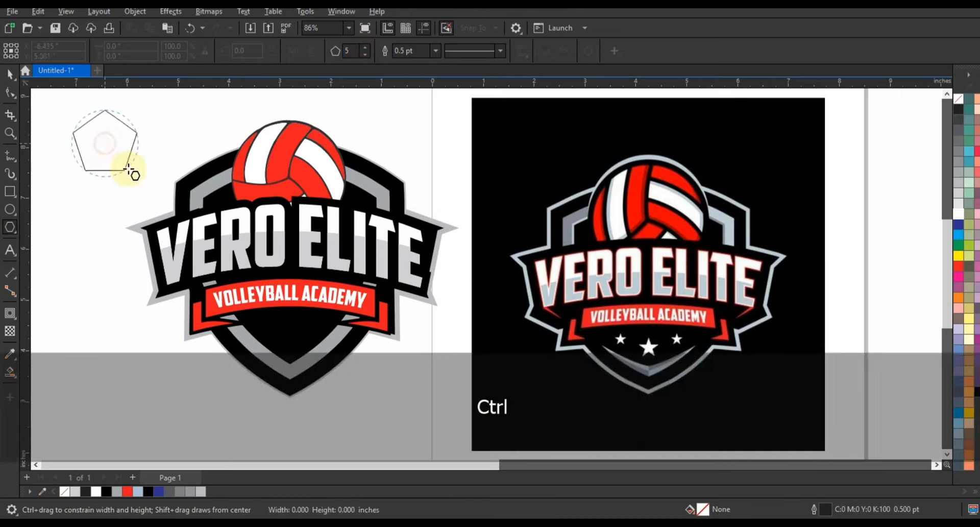
left_click(10, 92)
left_click_drag(88, 134, 91, 132)
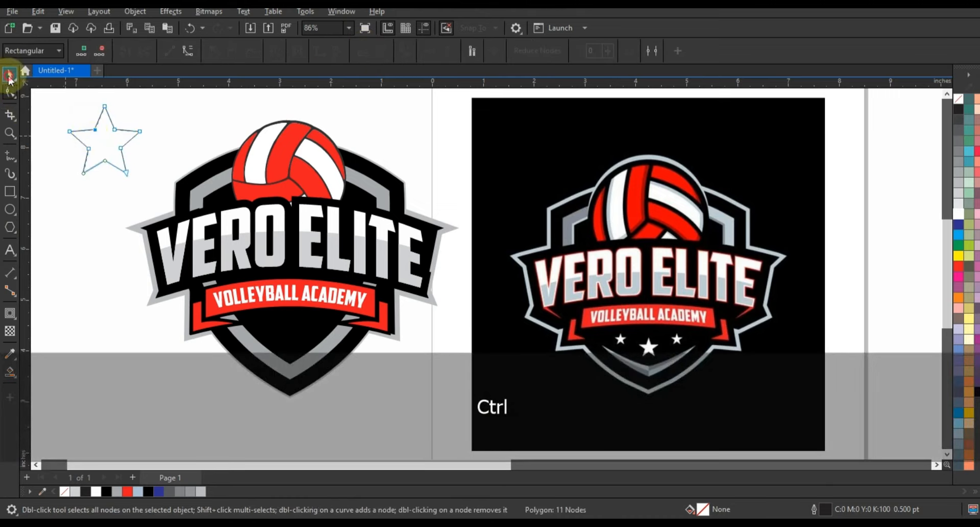
Step: Fill the star white and arrange it below the banner as one larger centre star with two smaller copies above
left_click(10, 74)
left_click_drag(141, 175, 263, 323)
left_click(959, 213)
right_click(314, 324)
right_click(263, 323)
Step: Group the two small stars and centre them horizontally with the large star on the shield
left_click(313, 326, "shift")
key("ctrl+g")
left_click(289, 342, "shift")
left_click(301, 367, "shift")
key("c")
left_click(186, 164)
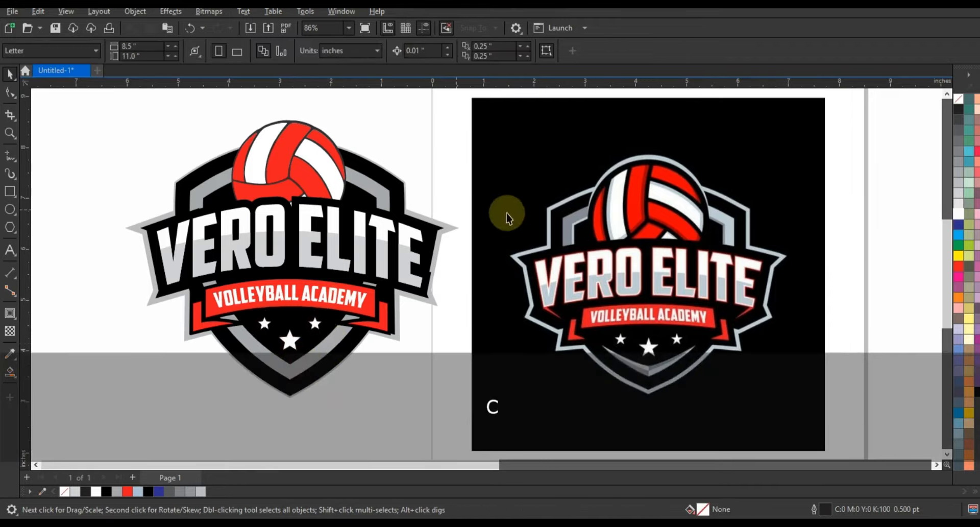
Step: Group all the objects that make up the recreated logo
key("F3")
left_click_drag(177, 127, 456, 347)
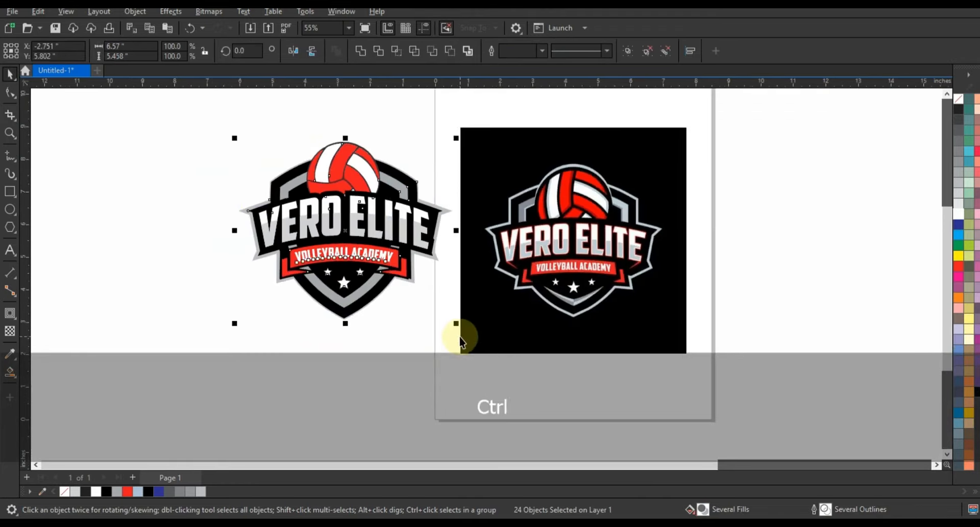
key("ctrl+g")
Step: Draw a square of about 7.68 in around the logo, fill it black and send it behind the artwork
key("F6")
left_click_drag(196, 122, 398, 372)
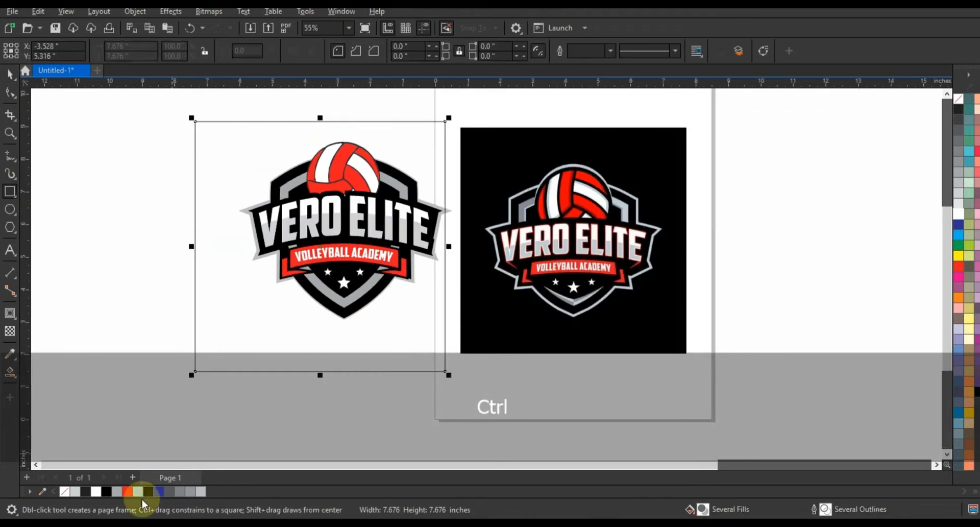
left_click(146, 492)
key("shift+Page_Down")
Step: Move the grouped logo to the horizontal centre of the black square
left_click(10, 74)
left_click_drag(356, 251, 328, 251)
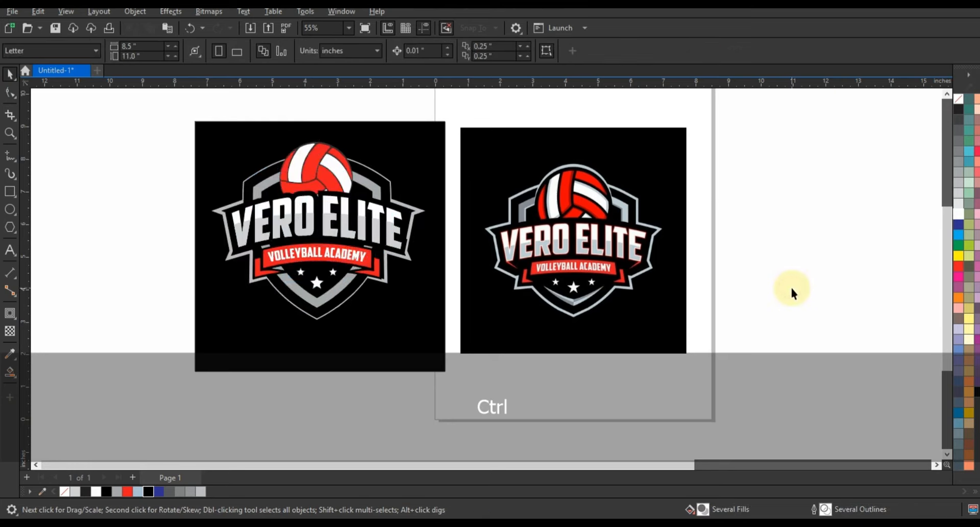
left_click(791, 287)
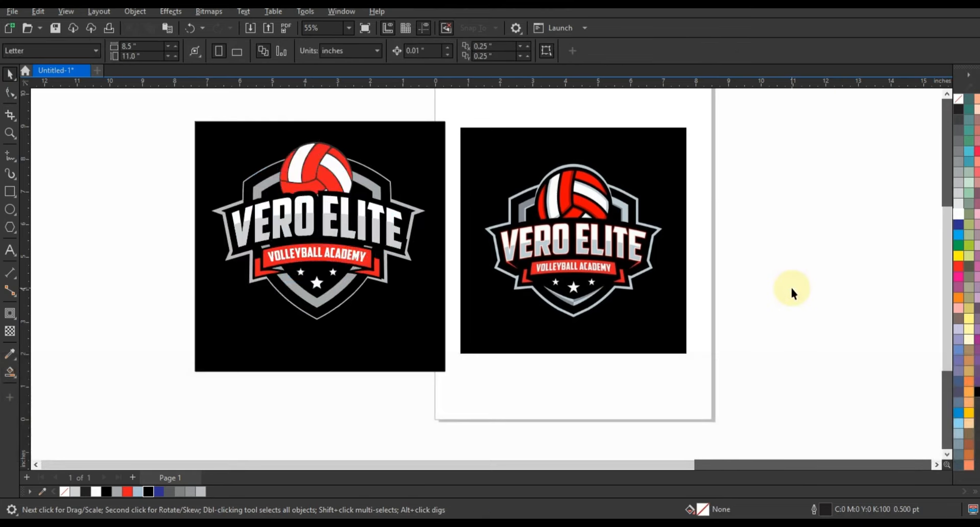